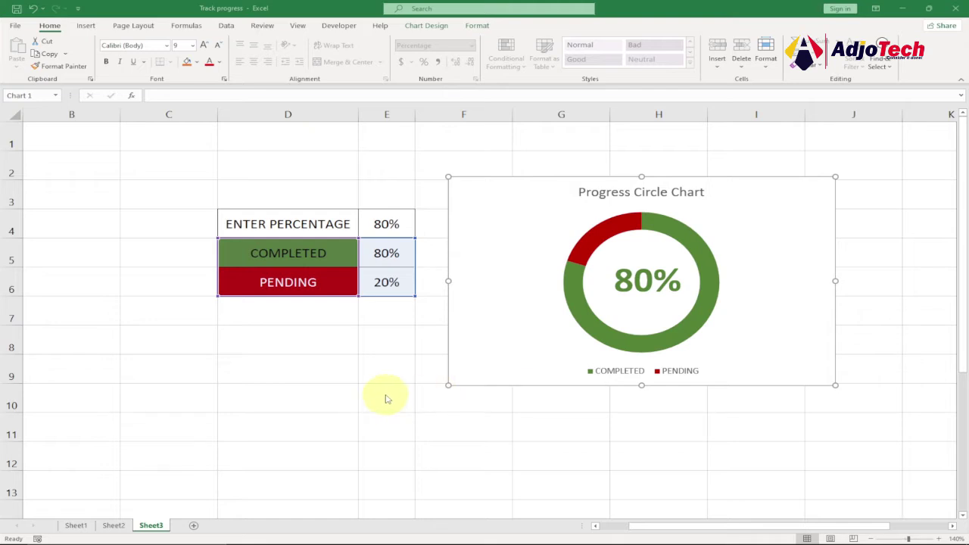
# Enter 70%, then 7%, in input cell E4 and watch the doughnut chart update
pyautogui.click(374, 347)
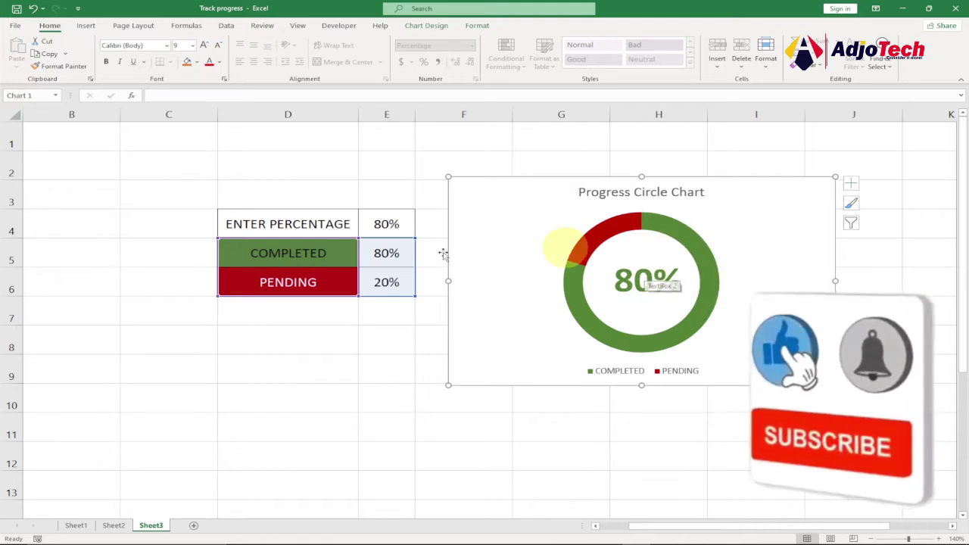
pyautogui.click(371, 224)
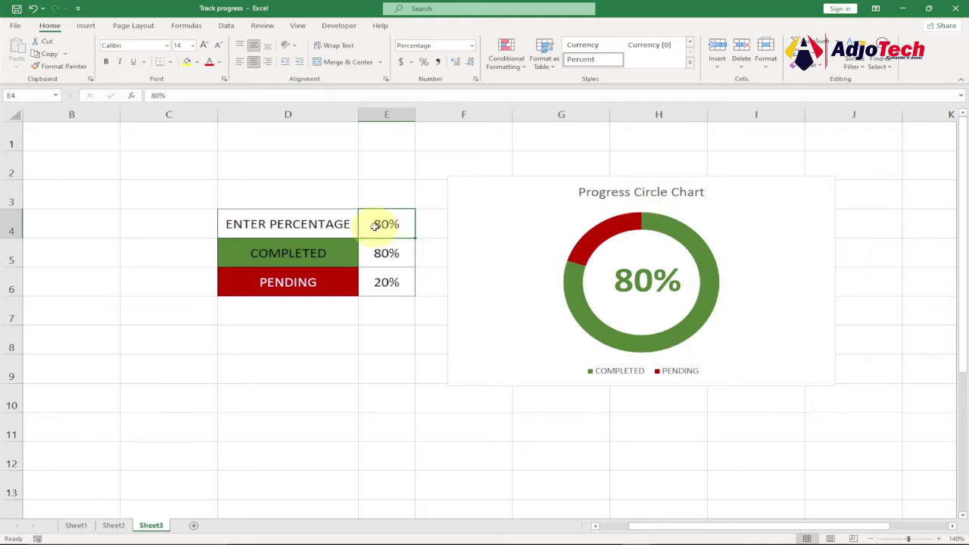
pyautogui.write('70')
pyautogui.hotkey('ctrl', 'Return')
pyautogui.press('Return')
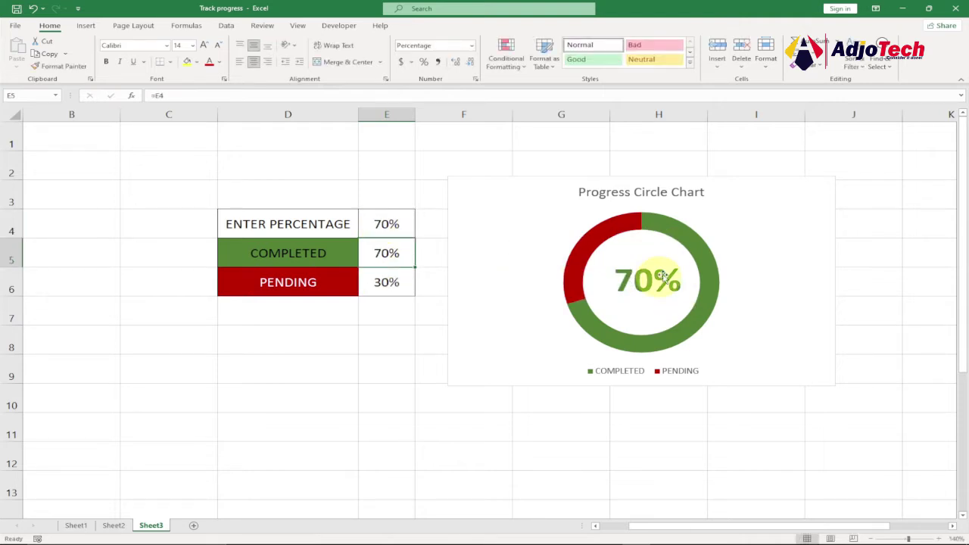
pyautogui.click(383, 224)
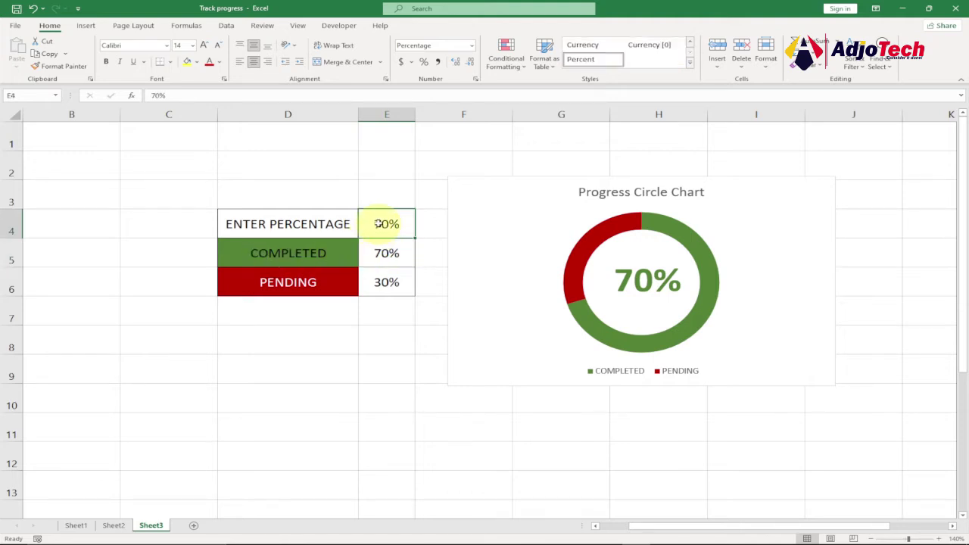
pyautogui.write('7')
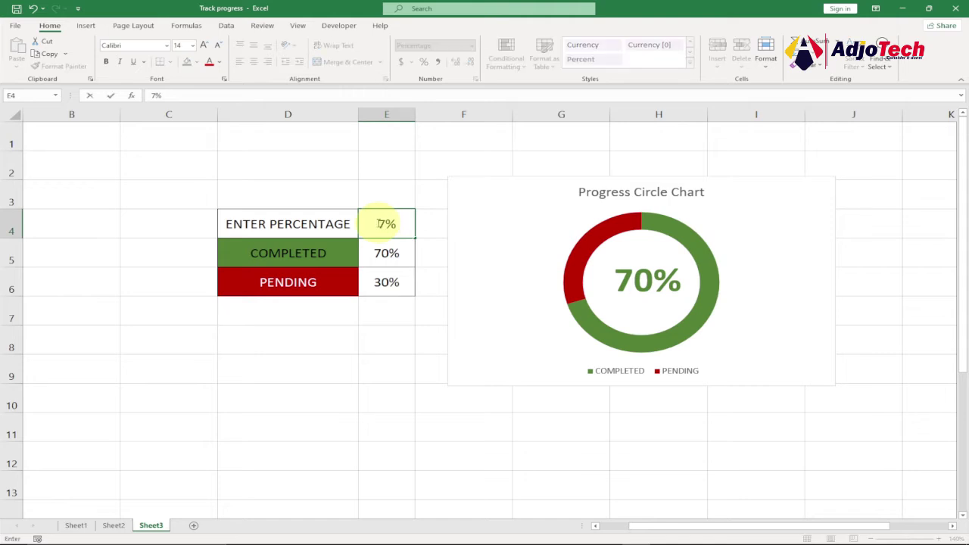
pyautogui.press('Return')
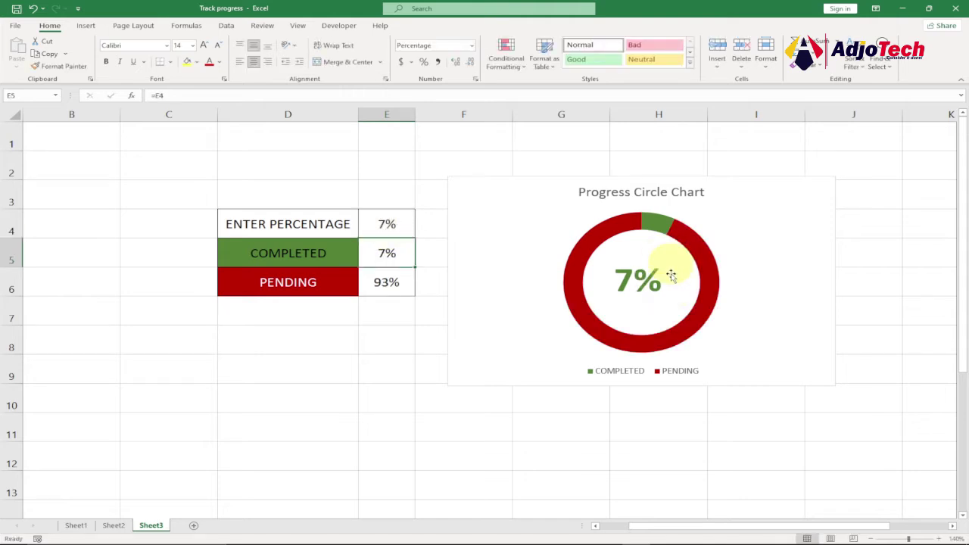
# Set E4 to 56%, giving 56% completed and 44% pending
pyautogui.moveTo(654, 224)
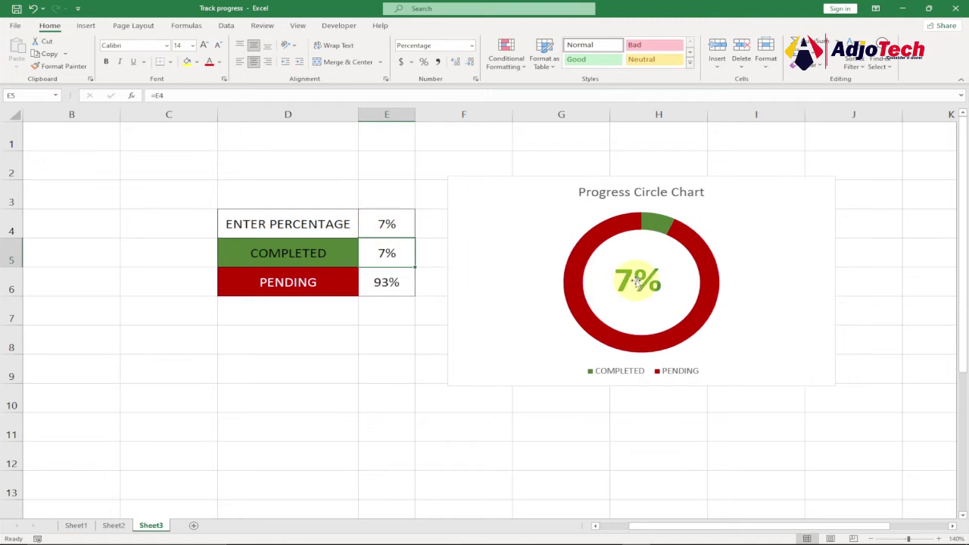
pyautogui.click(383, 222)
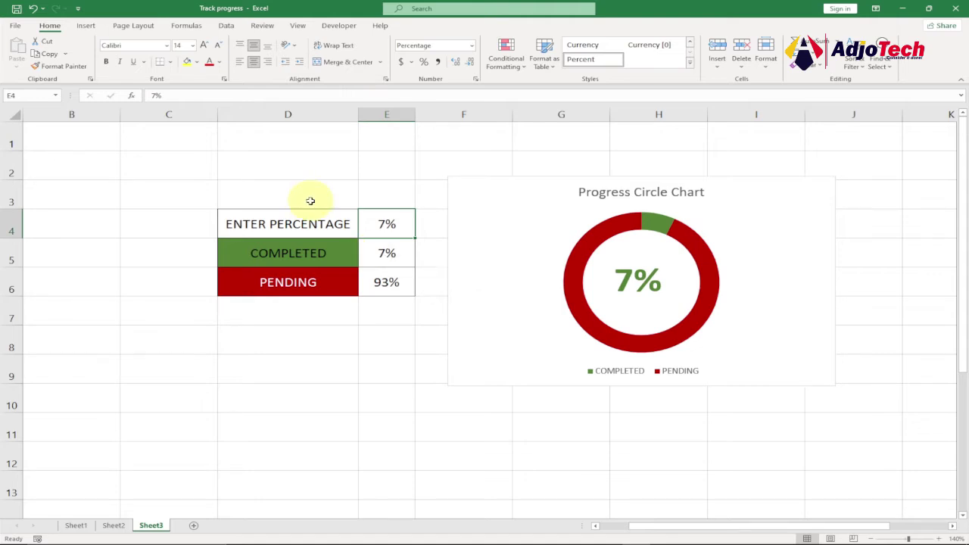
pyautogui.write('56')
pyautogui.hotkey('ctrl', 'Return')
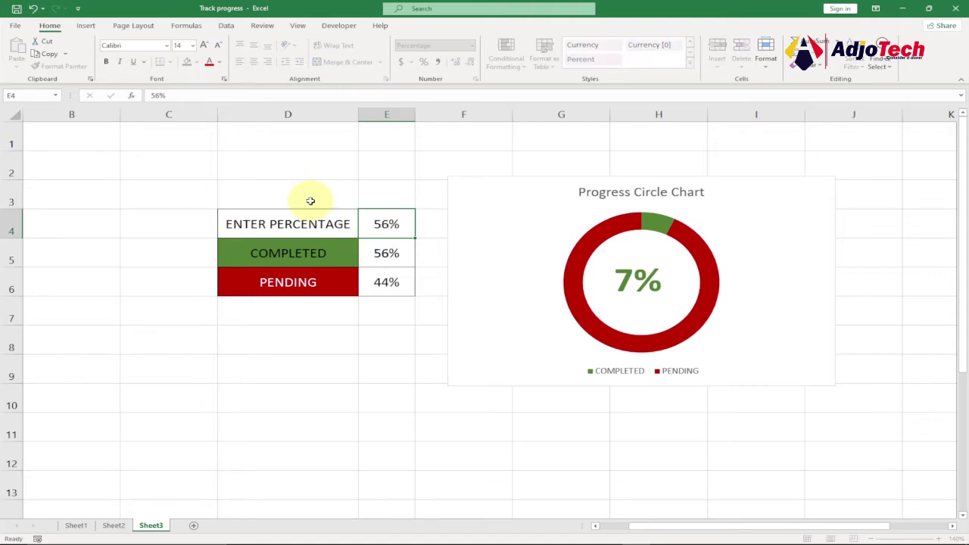
pyautogui.press('Down')
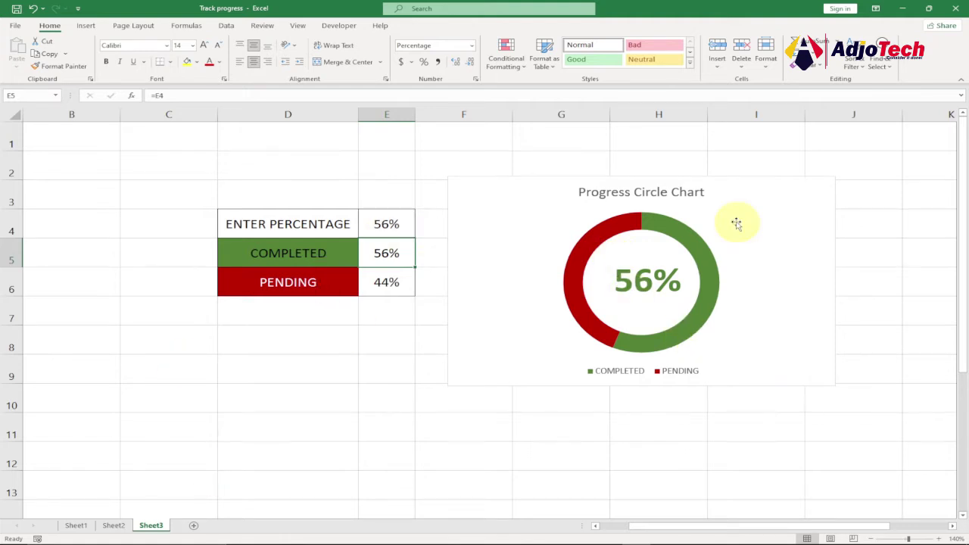
# Add a blank sheet, then widen every column and heighten every row at once
pyautogui.click(194, 527)
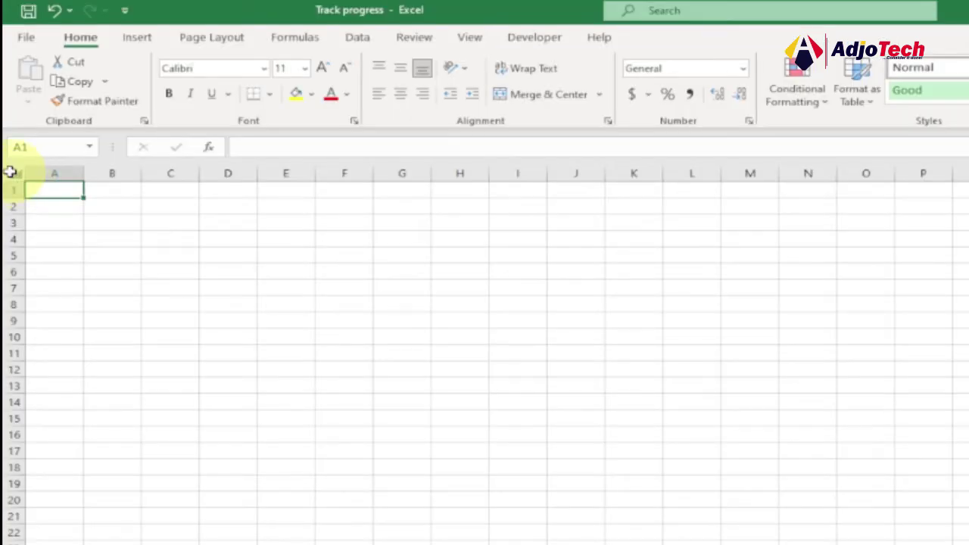
pyautogui.click(10, 172)
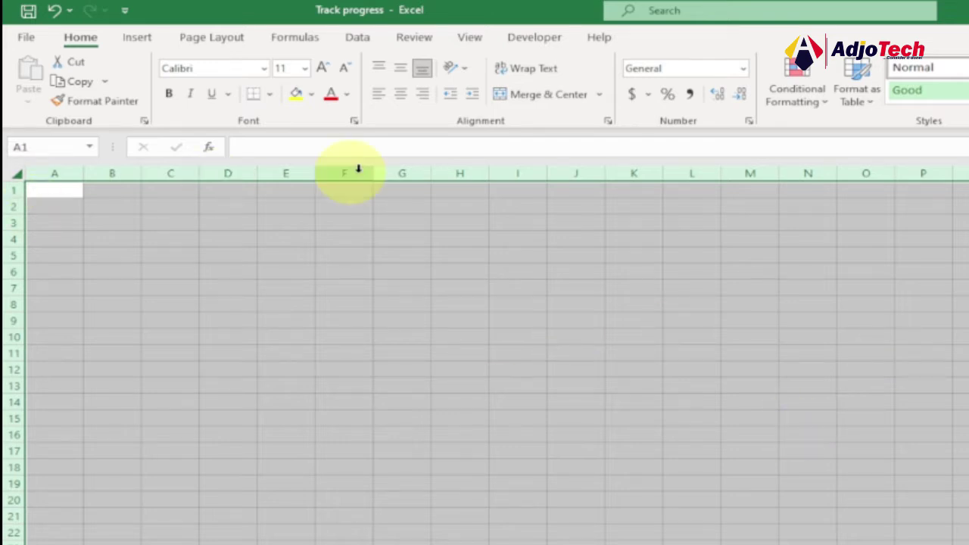
pyautogui.moveTo(372, 173); pyautogui.dragTo(427, 171)
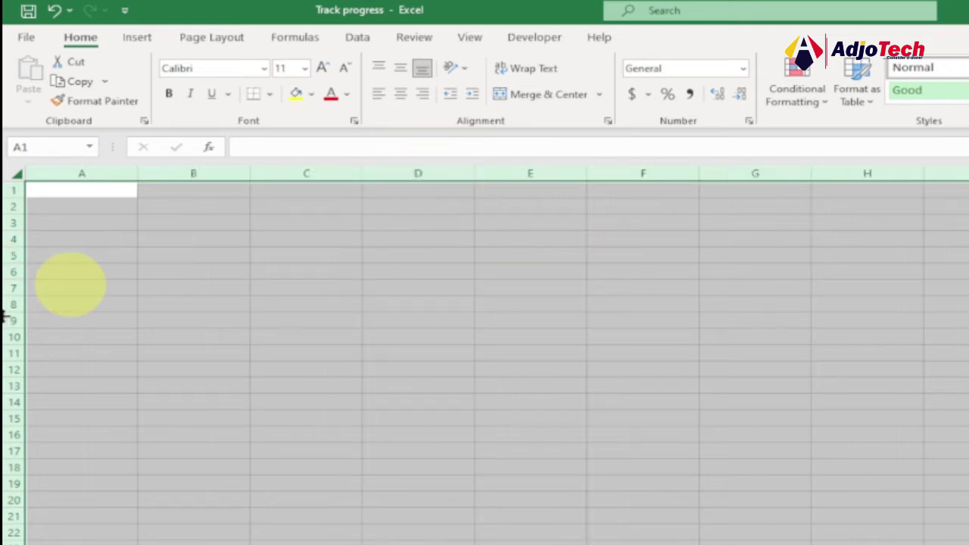
pyautogui.moveTo(15, 244); pyautogui.dragTo(18, 277)
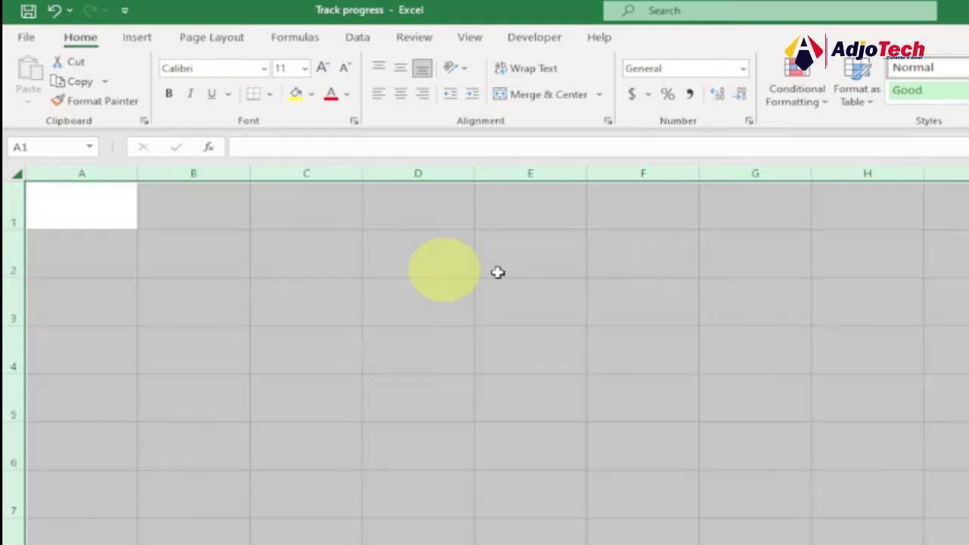
pyautogui.click(530, 268)
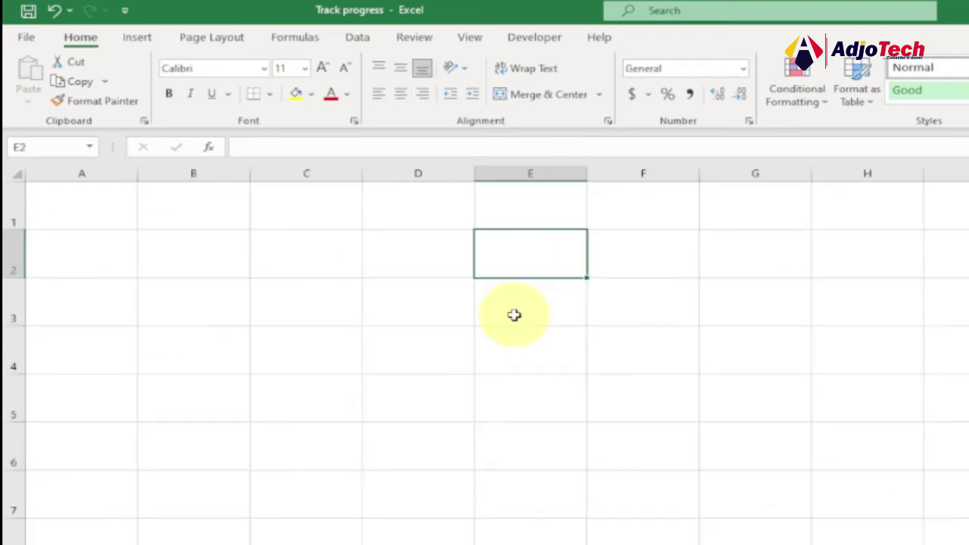
pyautogui.moveTo(515, 316); pyautogui.dragTo(625, 348)
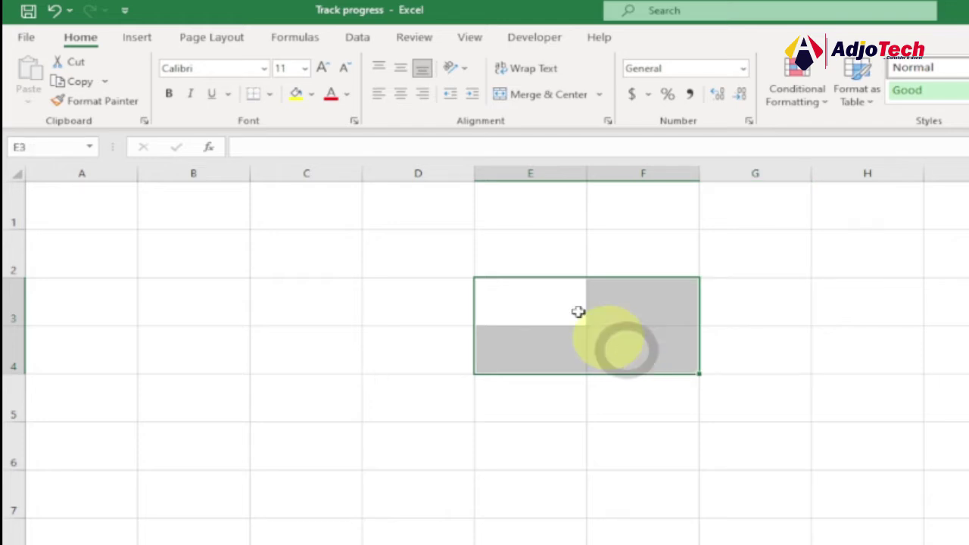
# Label E3 'ENTER PERCENTAGE' and widen column E to fit it
pyautogui.doubleClick(539, 309)
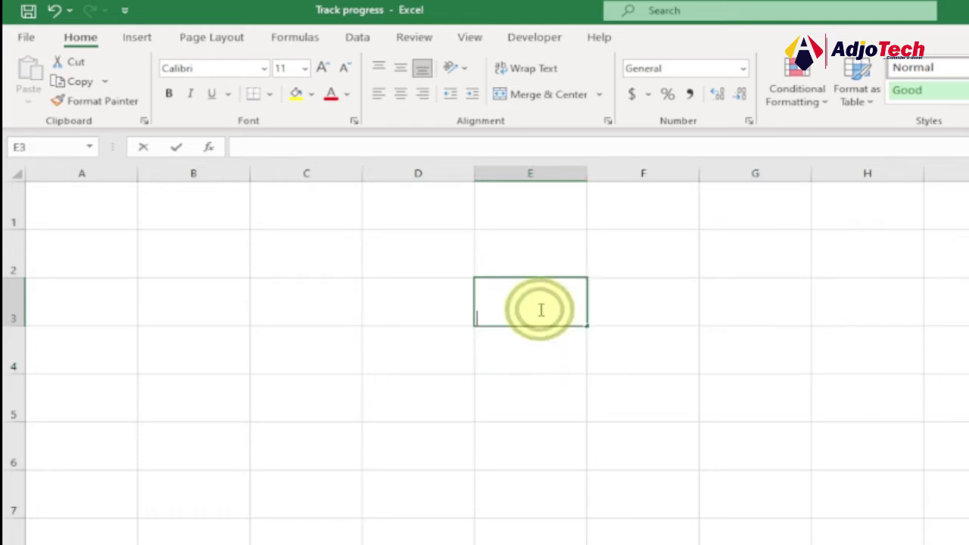
pyautogui.write('ent')
pyautogui.press('BackSpace')
pyautogui.press('BackSpace')
pyautogui.press('BackSpace')
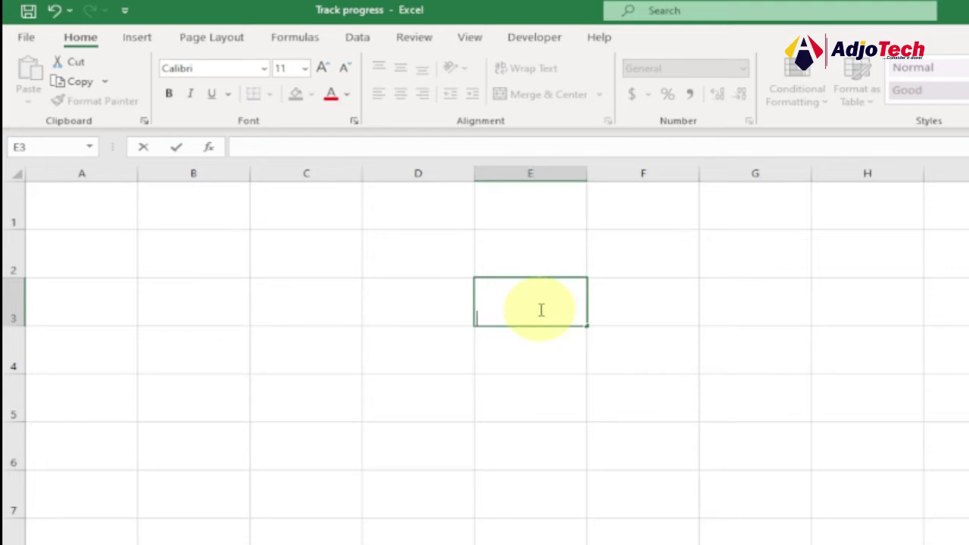
pyautogui.write('ENTER')
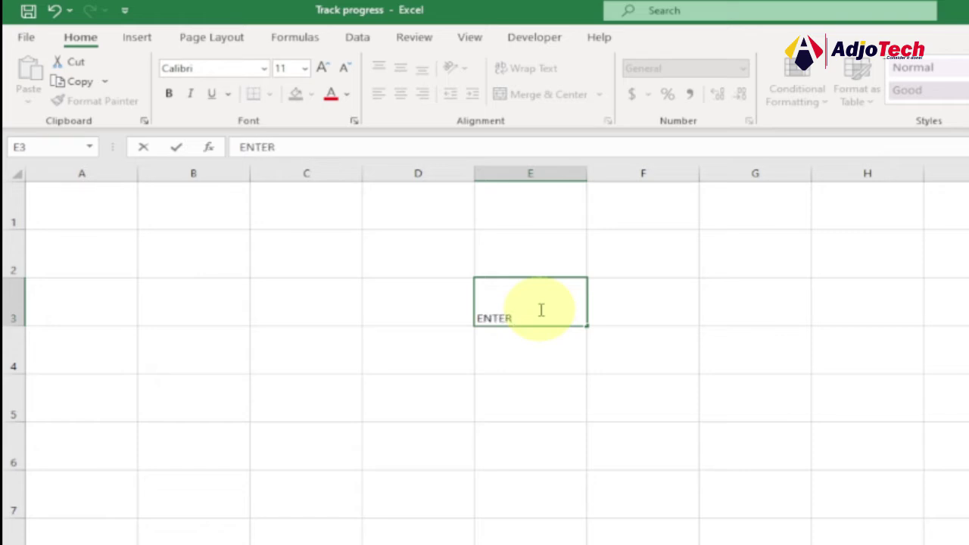
pyautogui.write(' PERCENTA')
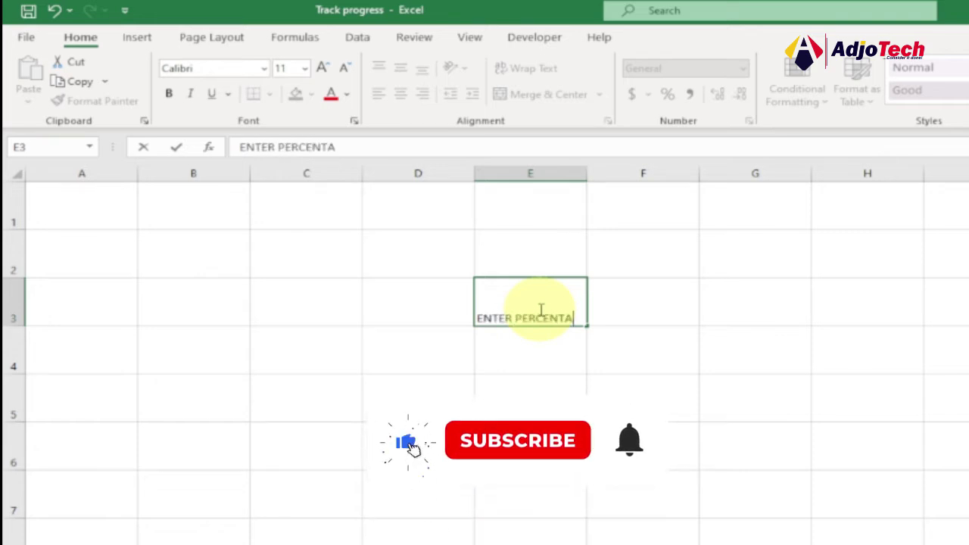
pyautogui.write('GE')
pyautogui.press('Return')
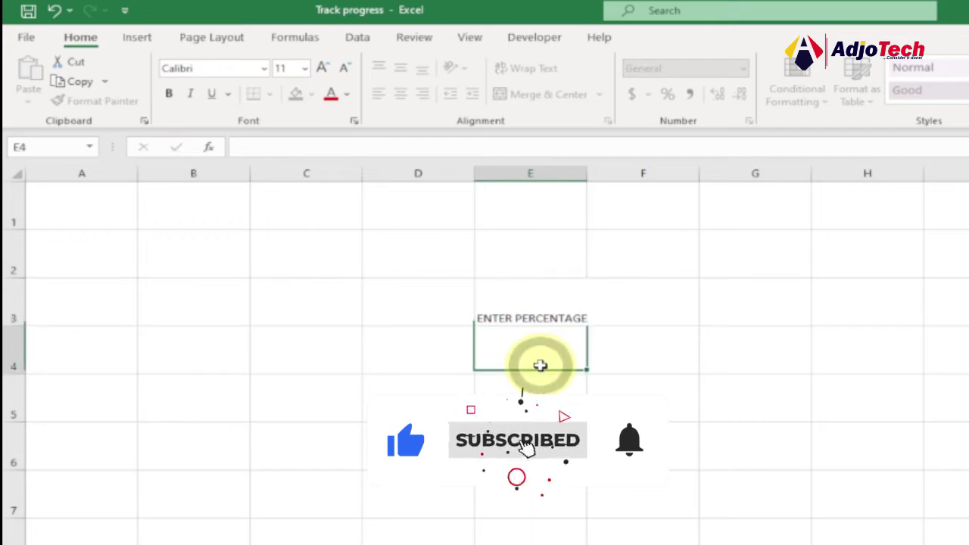
pyautogui.click(530, 297)
pyautogui.click(552, 173)
pyautogui.moveTo(583, 173); pyautogui.dragTo(643, 172)
# Enter 'COMPLETED' in E4 and 'PENDING' in E5
pyautogui.click(558, 287)
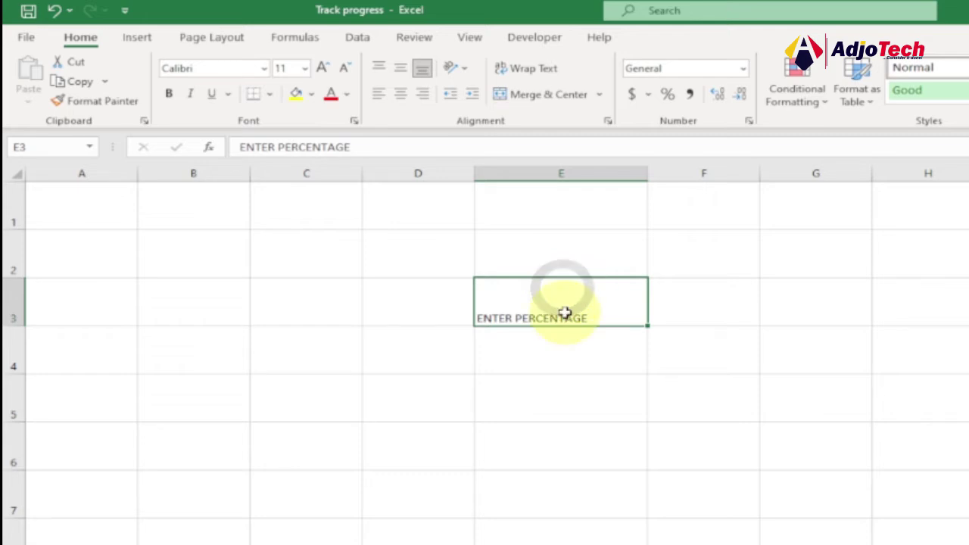
pyautogui.click(522, 345)
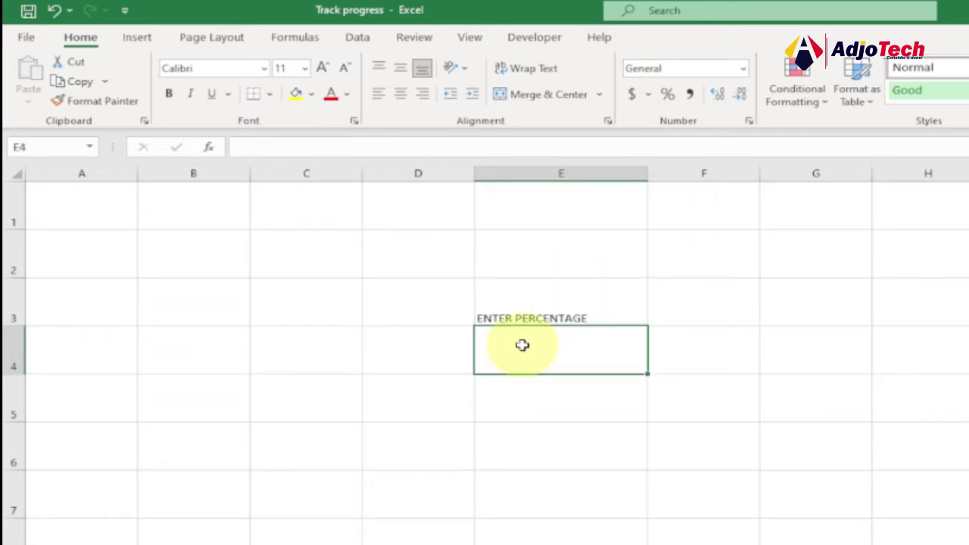
pyautogui.write('COMPLETED')
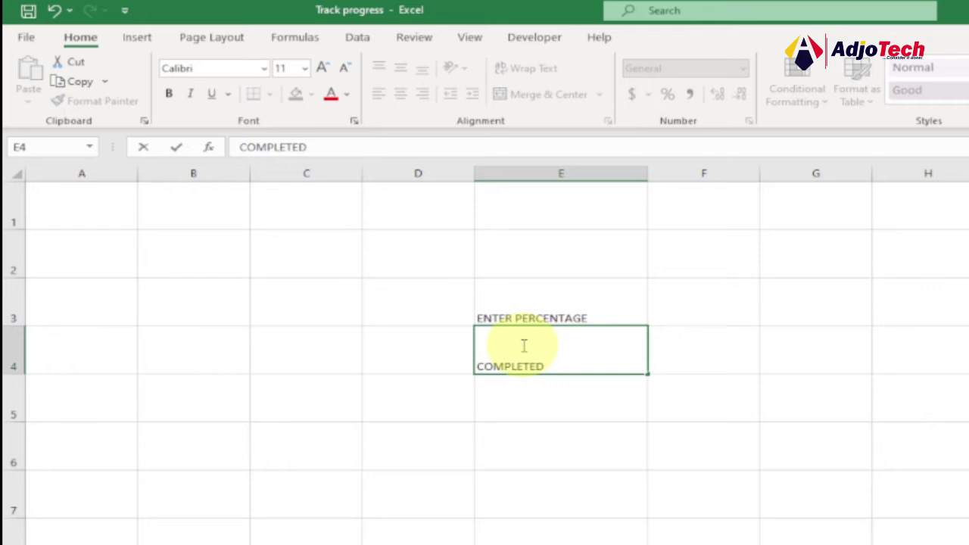
pyautogui.press('Return')
pyautogui.write('PE')
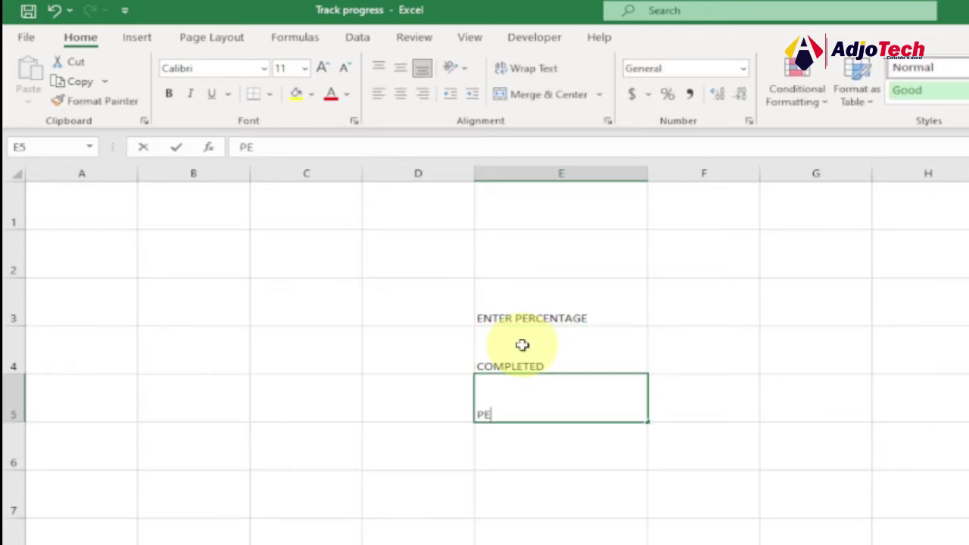
pyautogui.write('NDING')
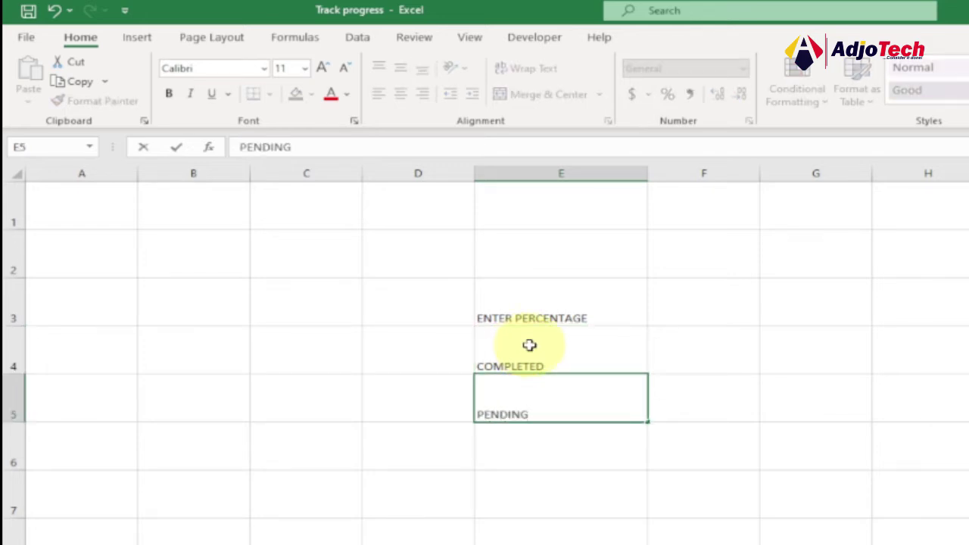
pyautogui.click(560, 441)
# Make the E3:E5 labels centred horizontally and vertically, size 20 and bold
pyautogui.moveTo(545, 320); pyautogui.dragTo(548, 396)
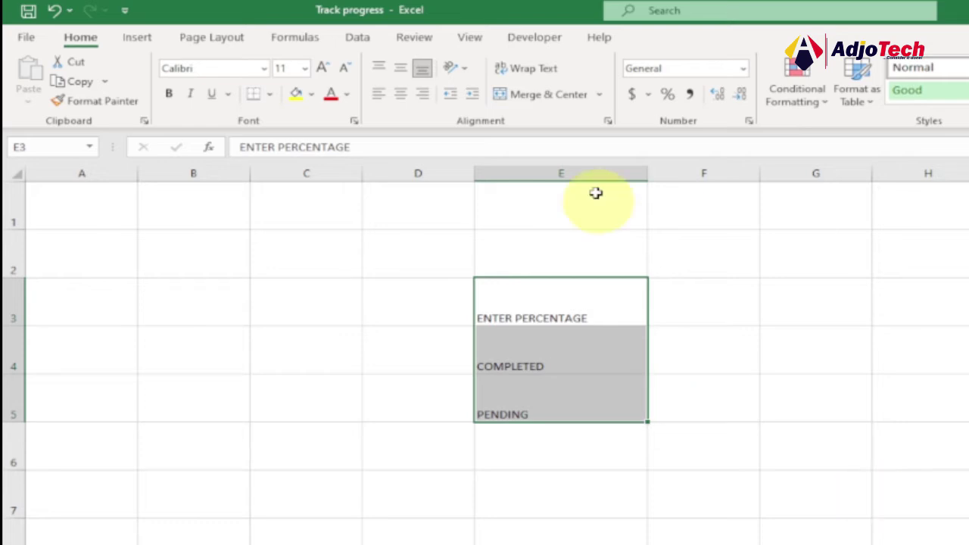
pyautogui.click(403, 100)
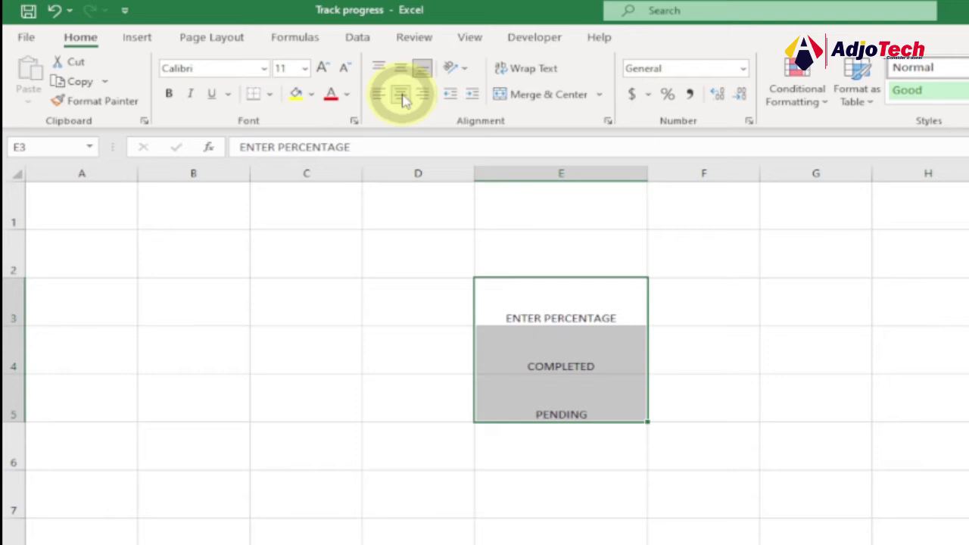
pyautogui.click(402, 69)
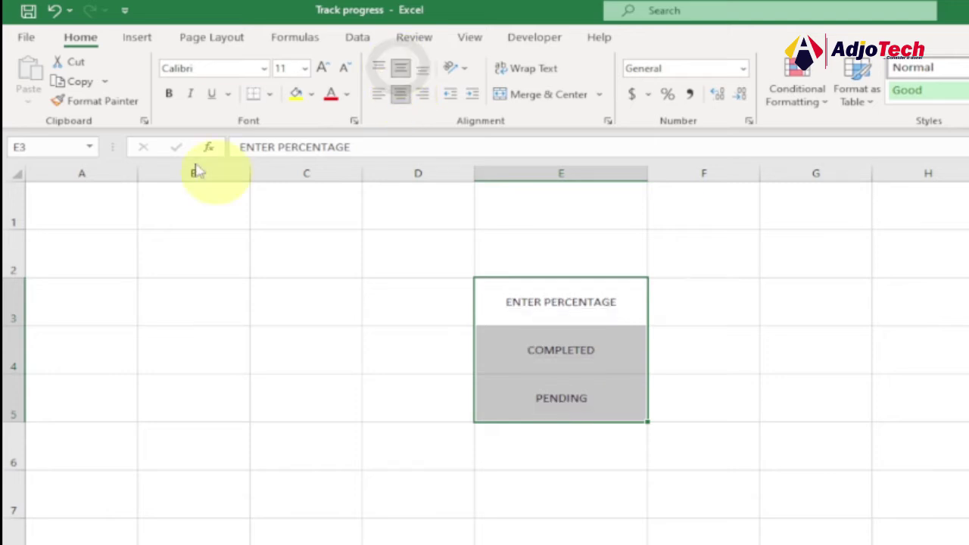
pyautogui.click(304, 68)
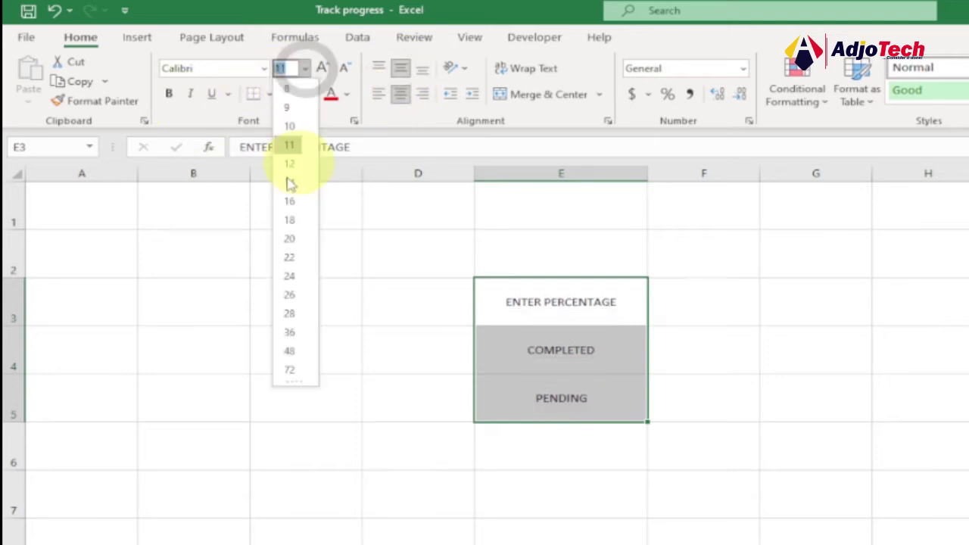
pyautogui.click(290, 239)
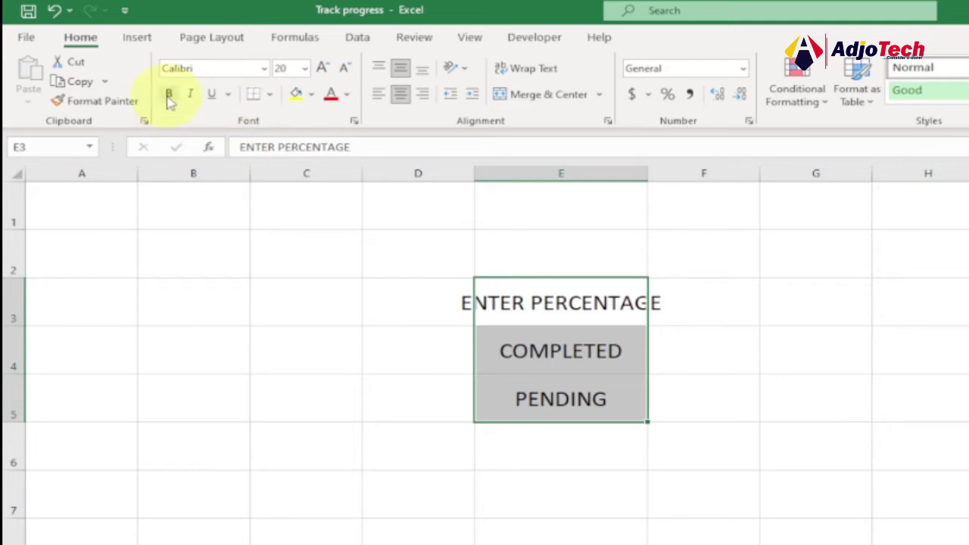
pyautogui.click(169, 96)
# Resize column E so the ENTER PERCENTAGE label fits fully
pyautogui.click(564, 172)
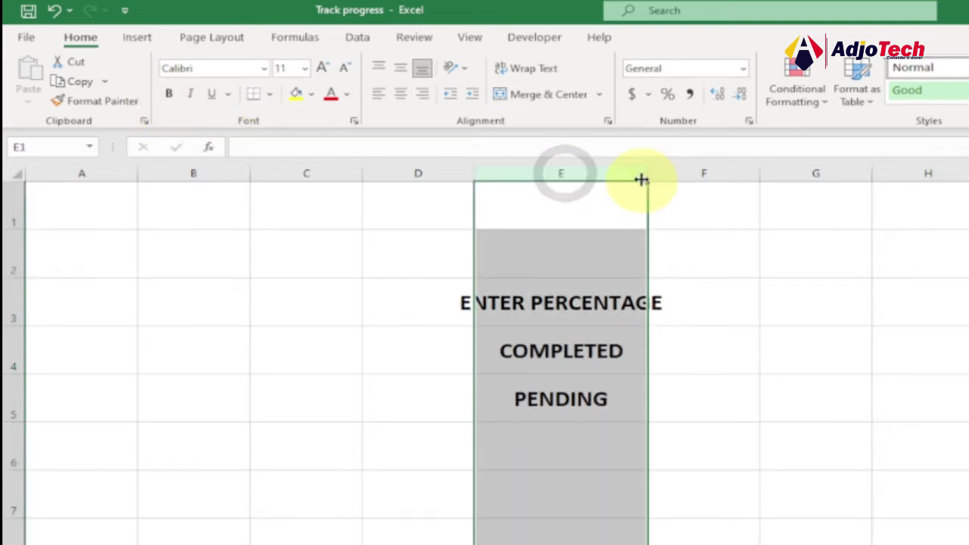
pyautogui.moveTo(474, 173); pyautogui.dragTo(421, 175)
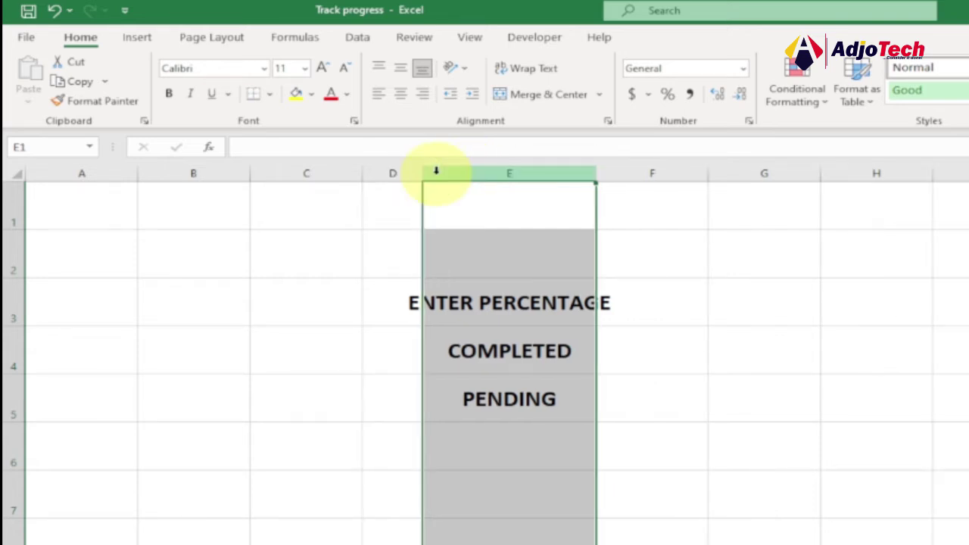
pyautogui.moveTo(422, 177); pyautogui.dragTo(379, 178)
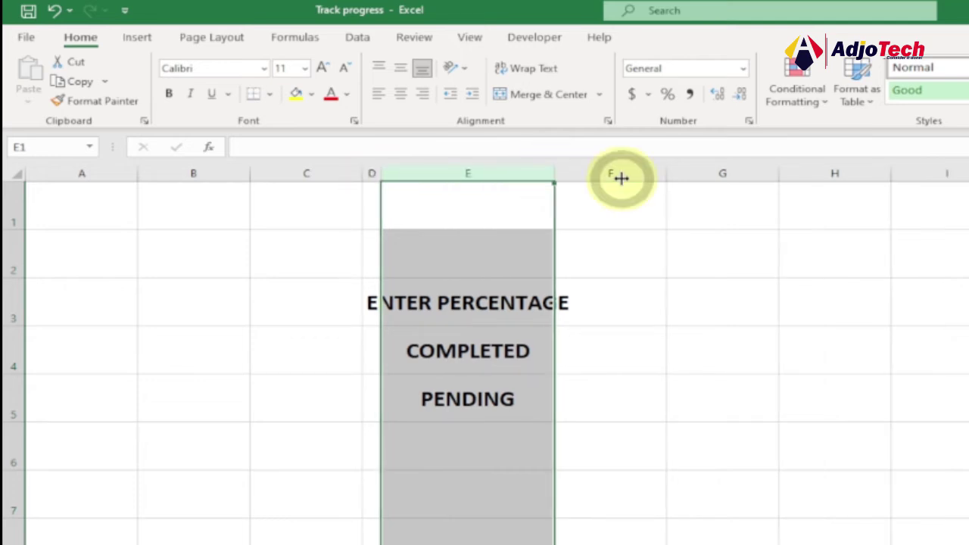
pyautogui.moveTo(620, 177); pyautogui.dragTo(621, 180)
pyautogui.click(524, 288)
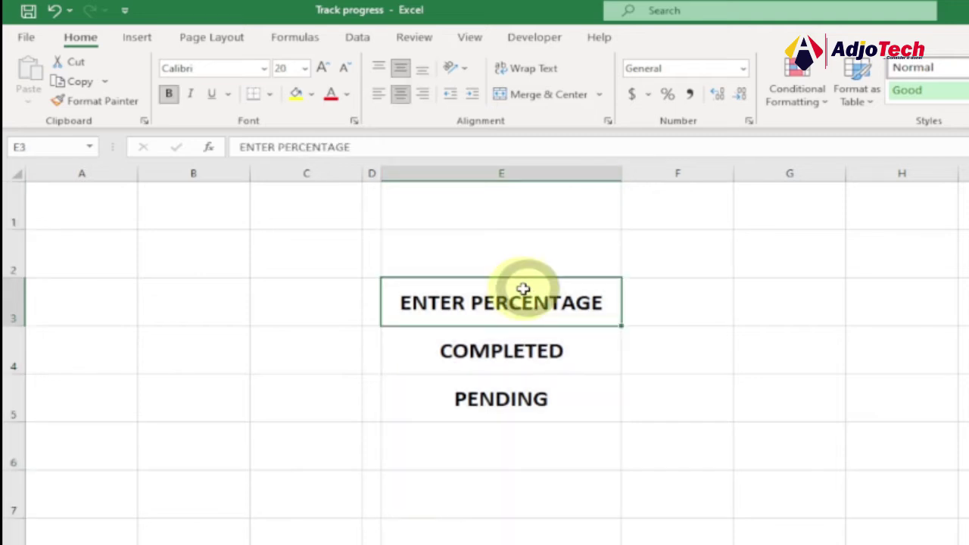
pyautogui.moveTo(416, 305); pyautogui.dragTo(650, 408)
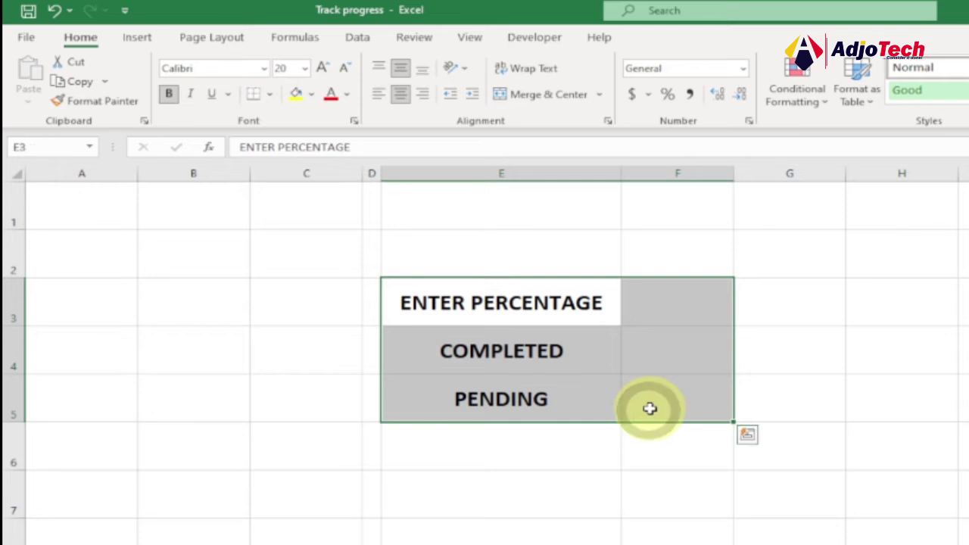
# Apply All Borders to E3:F5, fill COMPLETED green and PENDING dark red
pyautogui.click(270, 94)
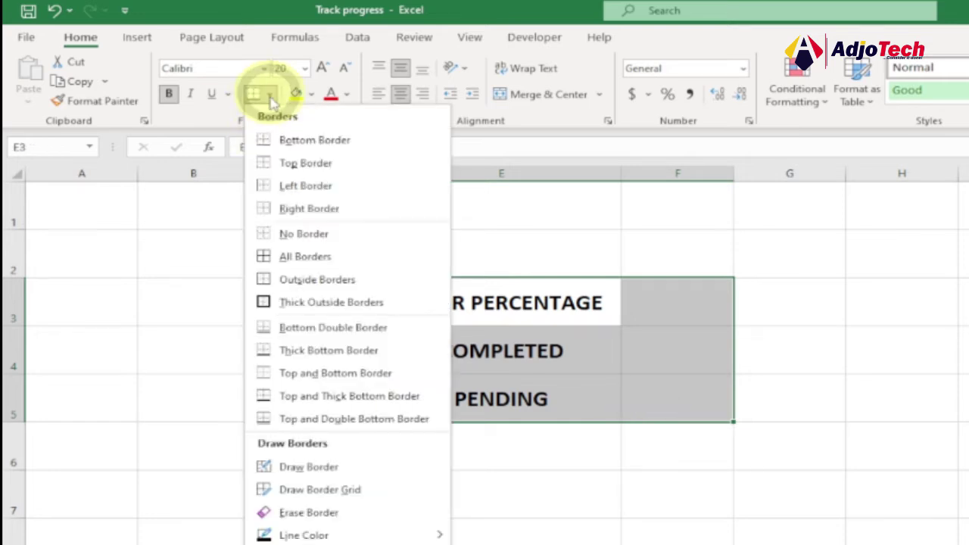
pyautogui.click(302, 253)
pyautogui.click(602, 335)
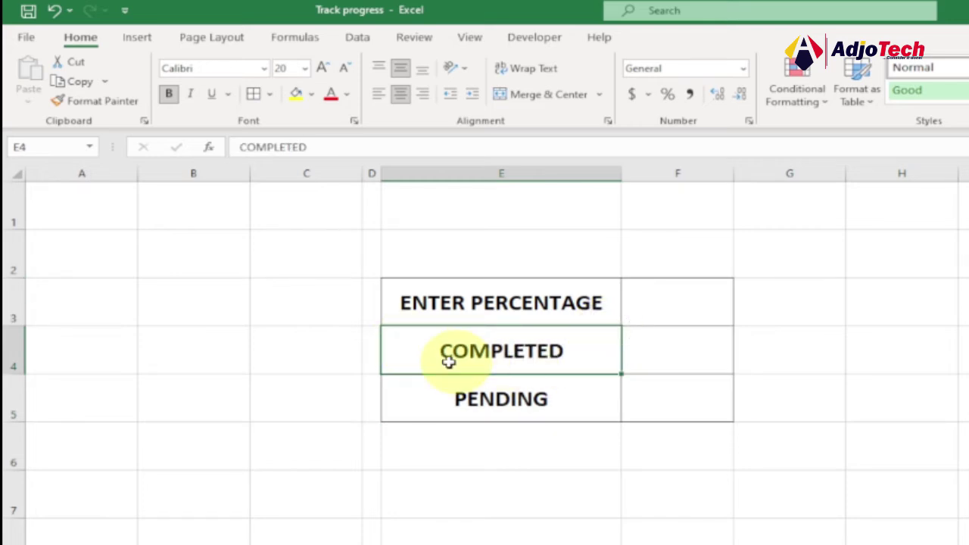
pyautogui.click(311, 95)
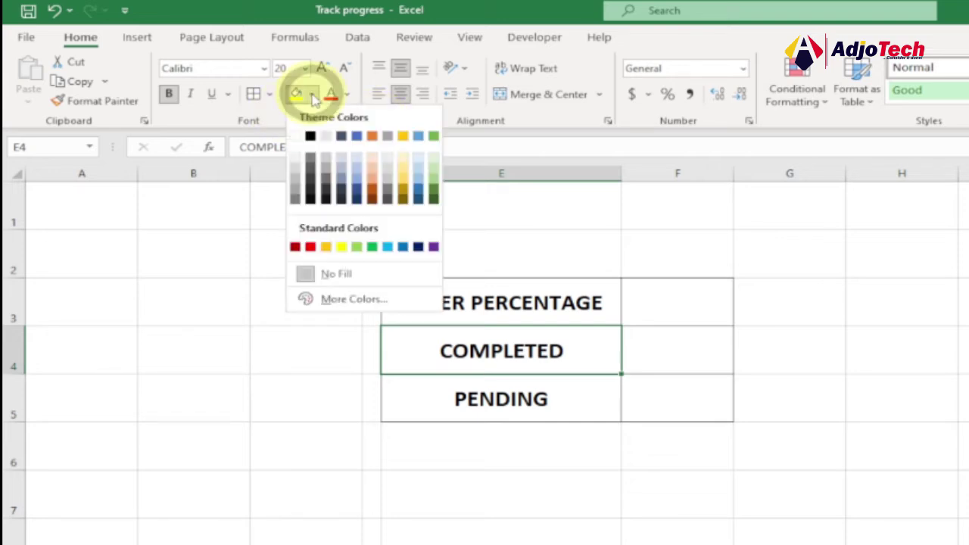
pyautogui.click(435, 194)
pyautogui.click(433, 392)
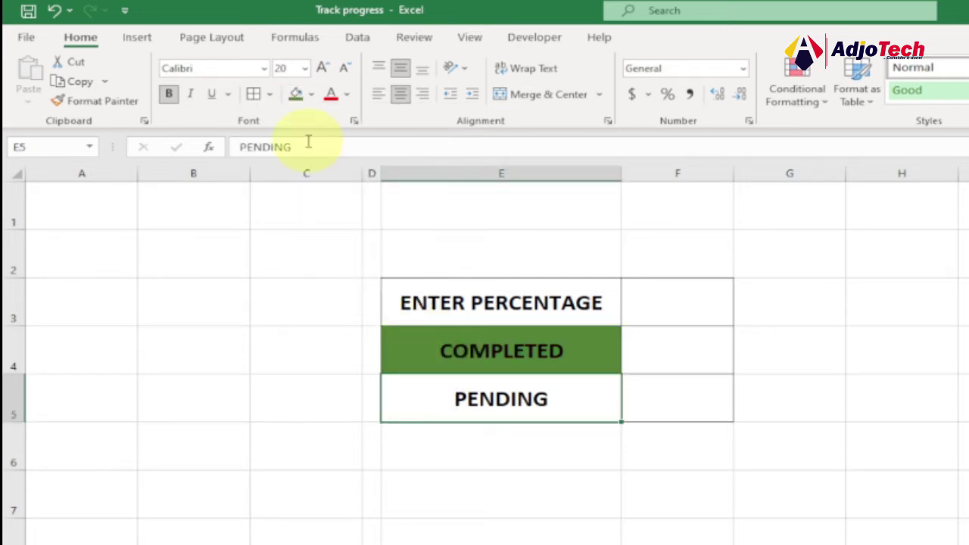
pyautogui.click(311, 96)
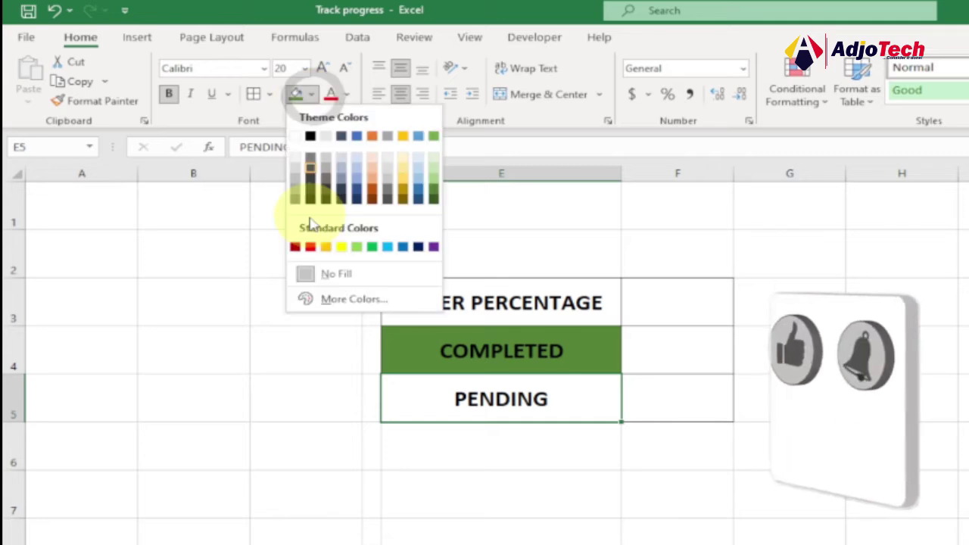
pyautogui.click(295, 246)
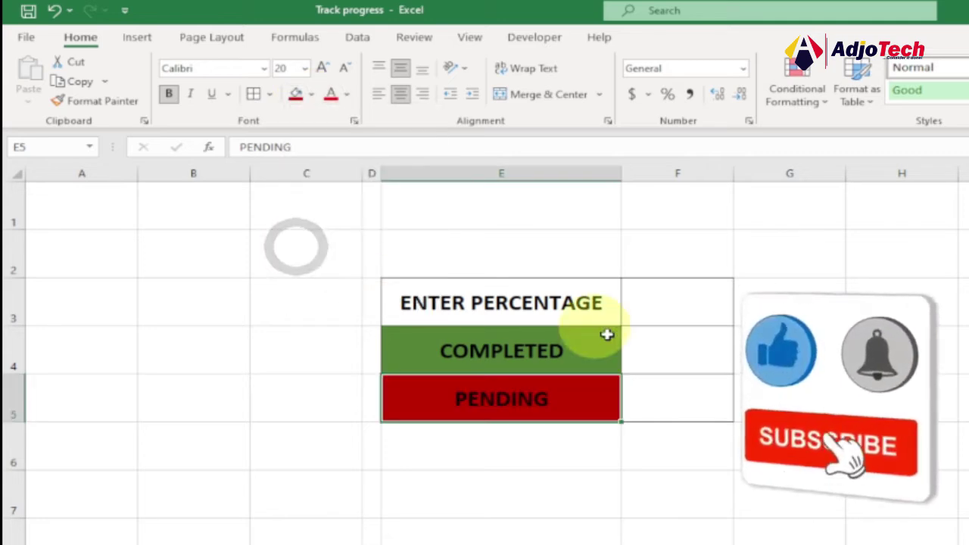
pyautogui.click(649, 339)
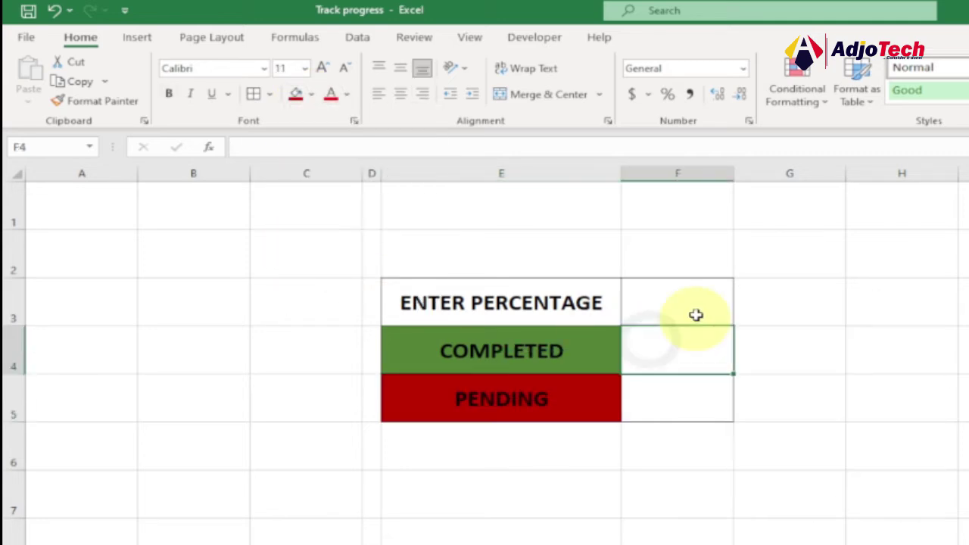
pyautogui.click(674, 303)
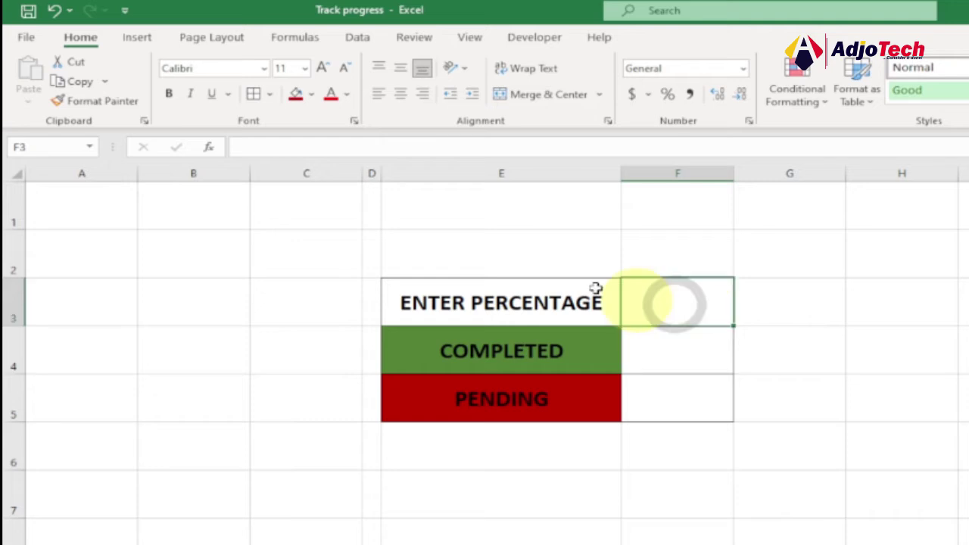
# Enter 0.45 in F3 and format it as a percentage, 45%
pyautogui.doubleClick(657, 293)
pyautogui.write('045')
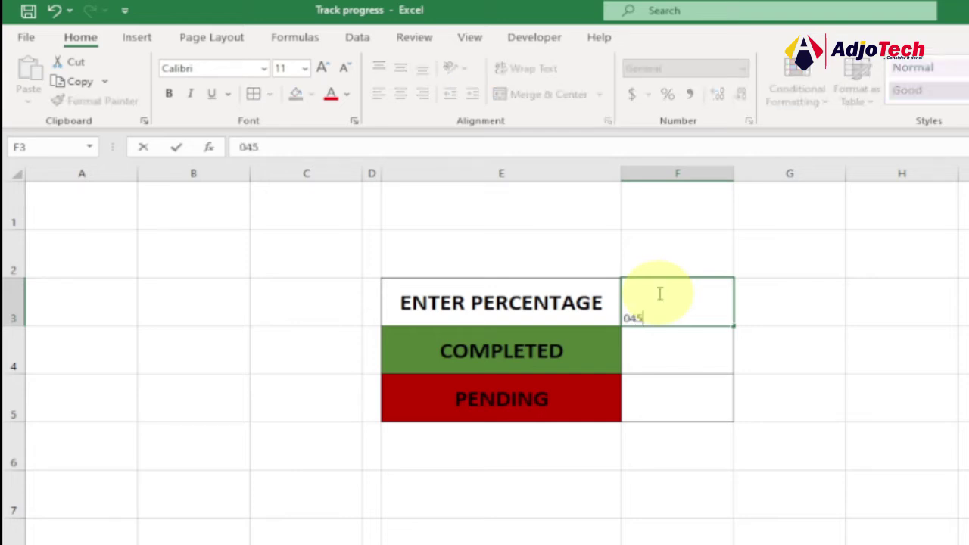
pyautogui.press('BackSpace')
pyautogui.press('BackSpace')
pyautogui.write('.45')
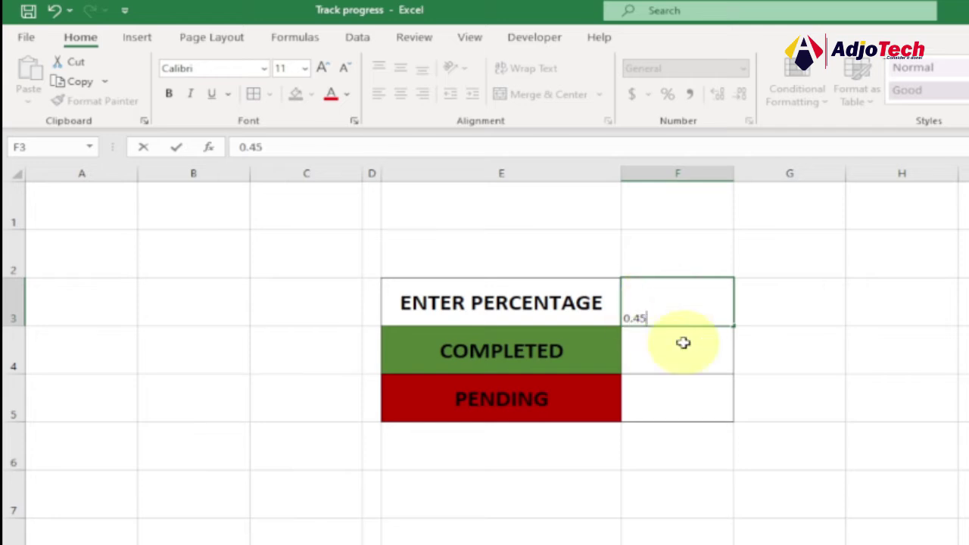
pyautogui.press('Return')
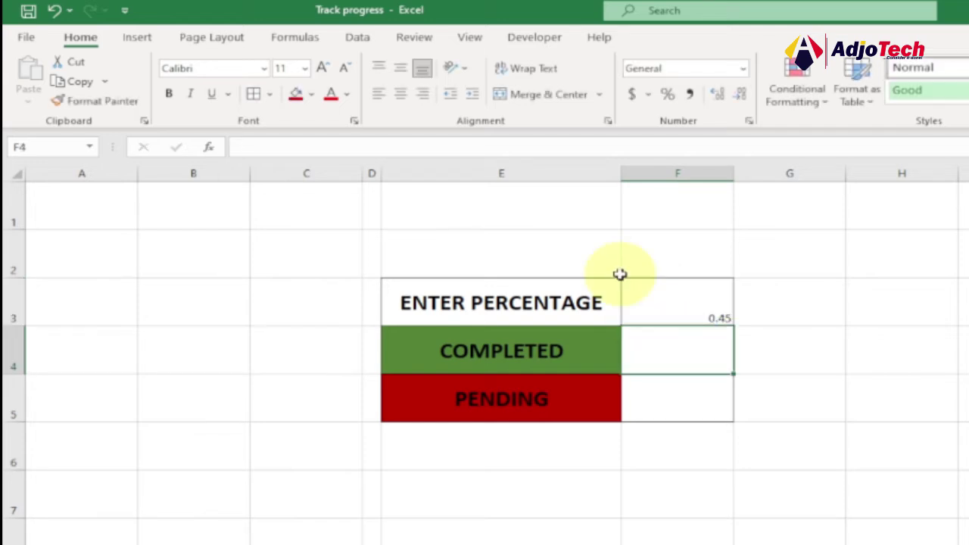
pyautogui.click(666, 303)
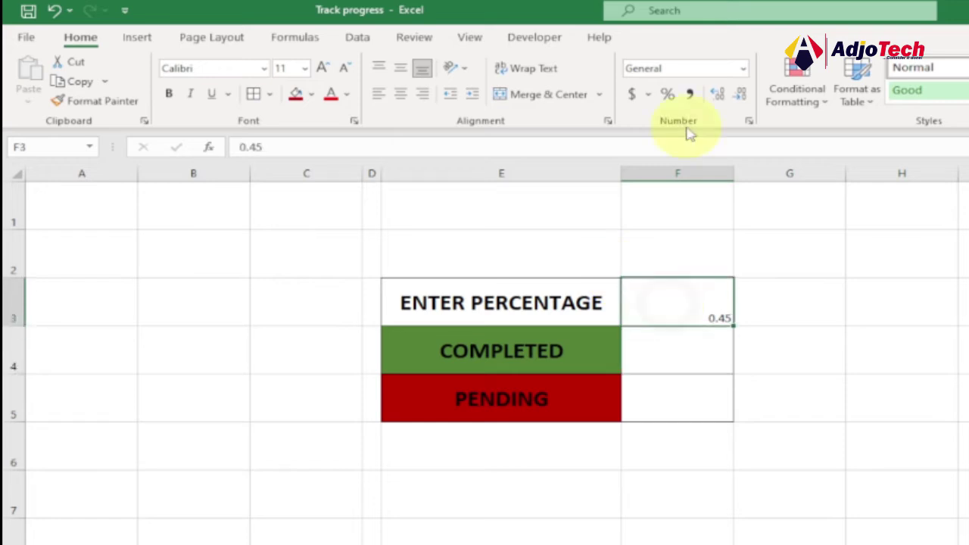
pyautogui.click(668, 95)
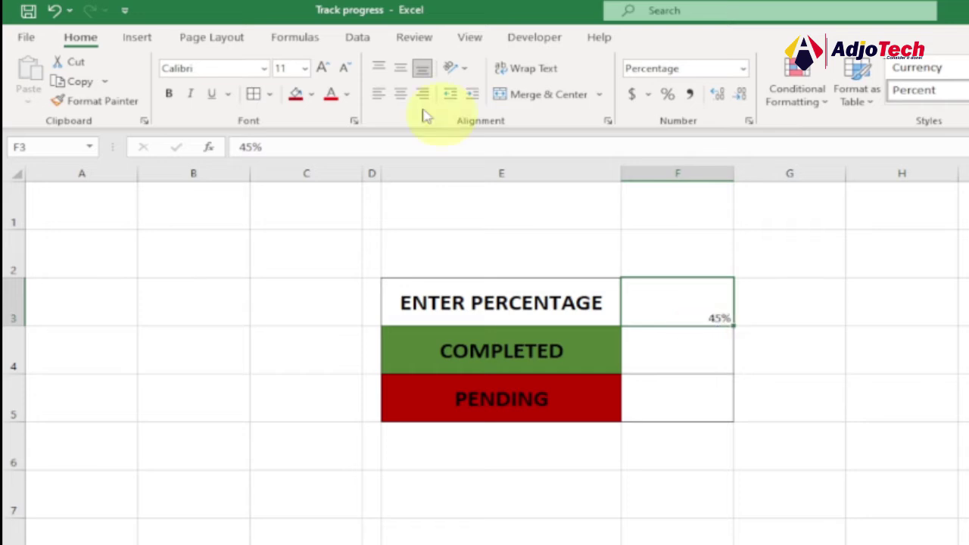
# Centre the 45% horizontally and vertically, at font size 20 and bold
pyautogui.click(401, 94)
pyautogui.click(400, 68)
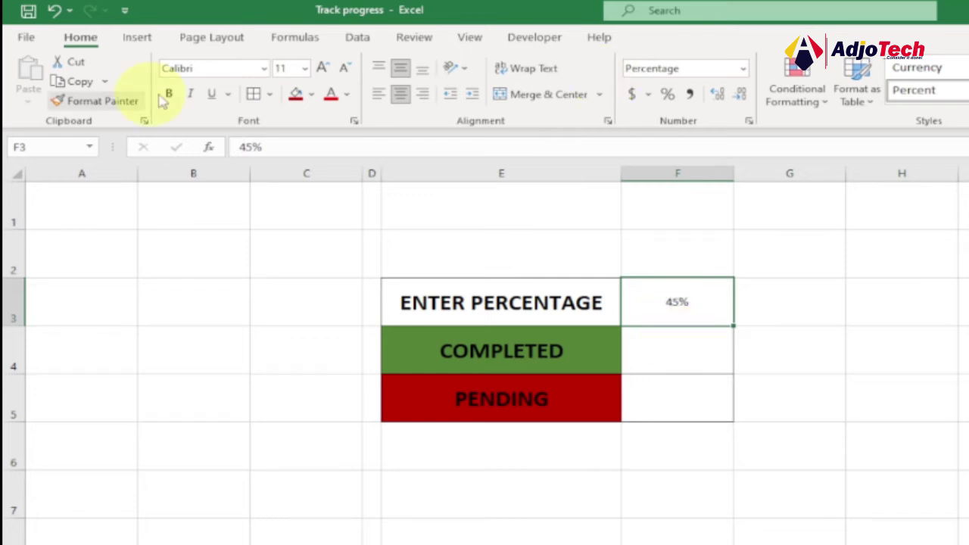
pyautogui.click(305, 69)
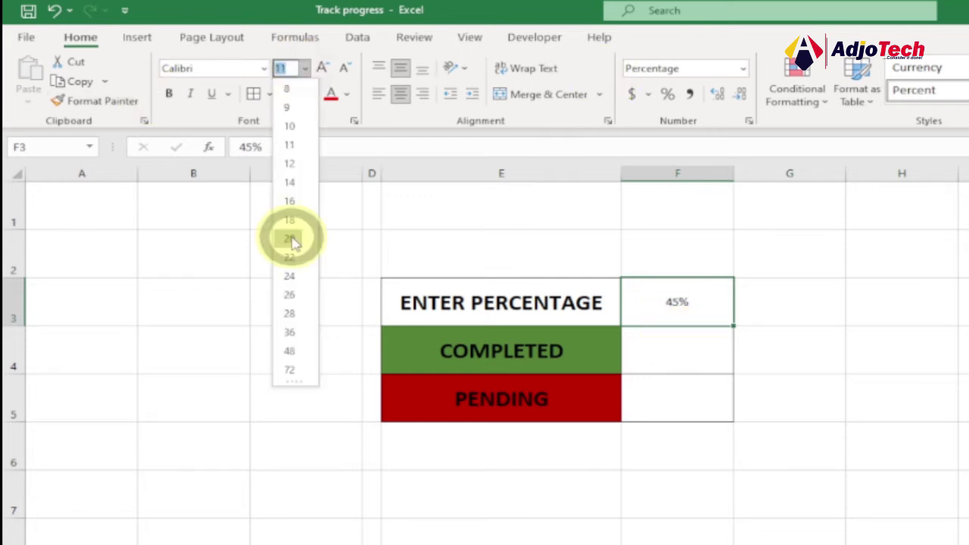
pyautogui.click(292, 240)
pyautogui.click(169, 94)
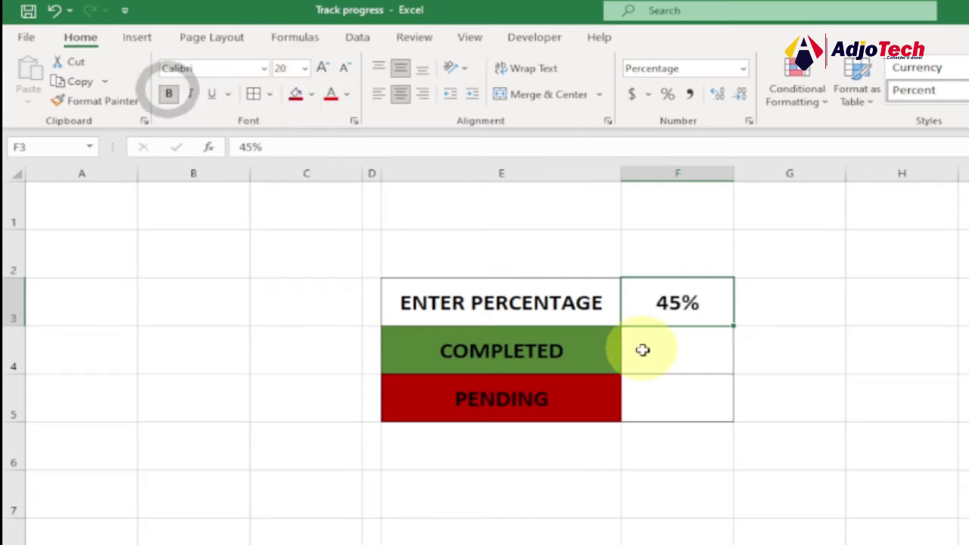
pyautogui.click(657, 362)
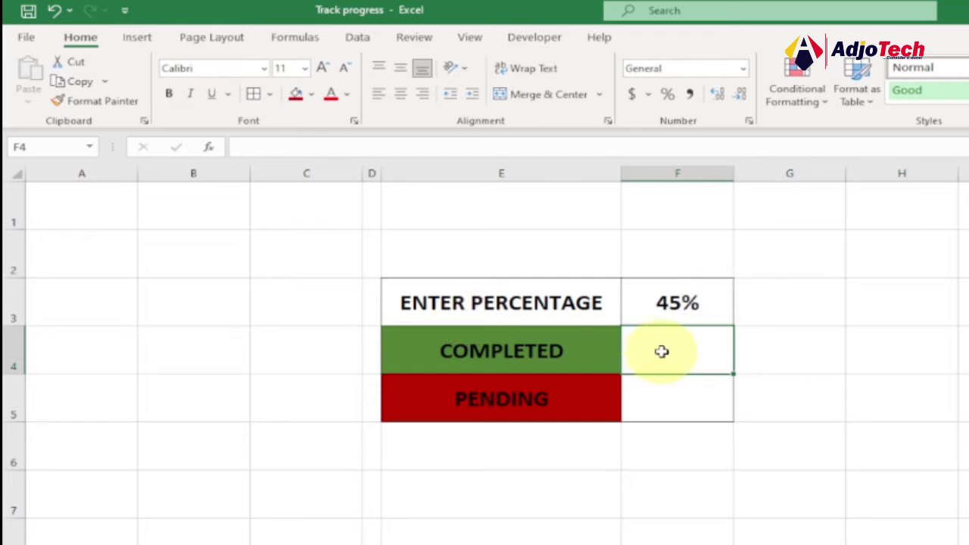
# Enter the formula =F3 in F4 so COMPLETED shows 45%
pyautogui.write('=')
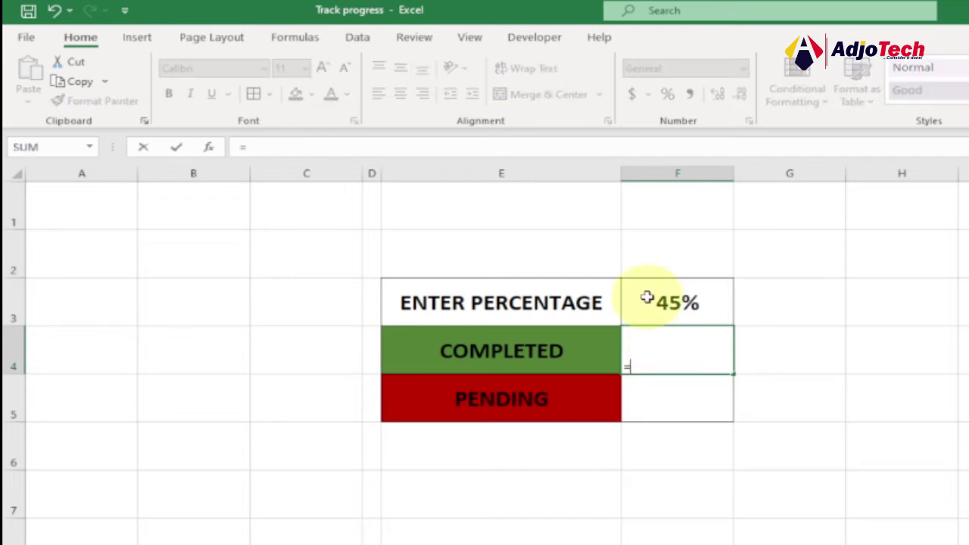
pyautogui.click(651, 296)
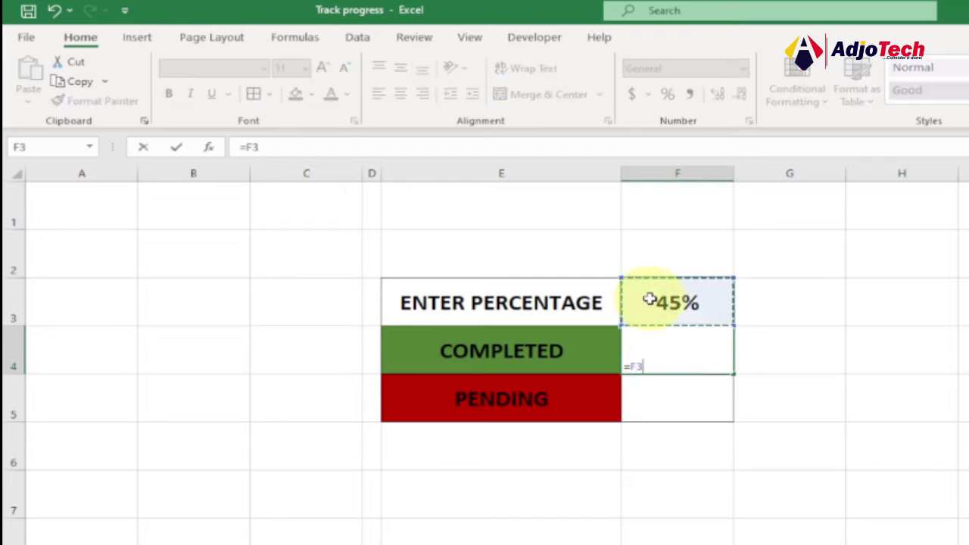
pyautogui.press('Return')
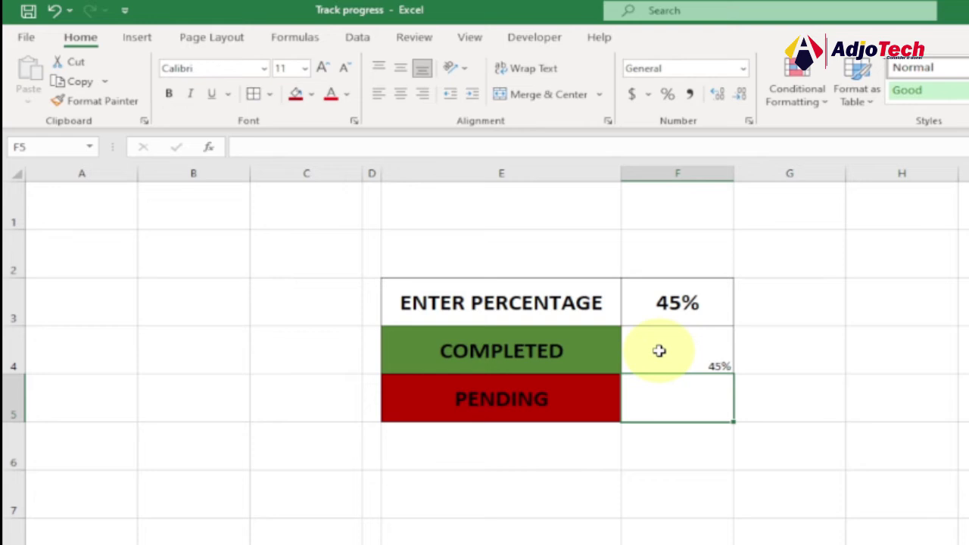
pyautogui.click(667, 345)
# Format F4:F5 centred horizontally and vertically at font size 20
pyautogui.moveTo(667, 345); pyautogui.dragTo(673, 382)
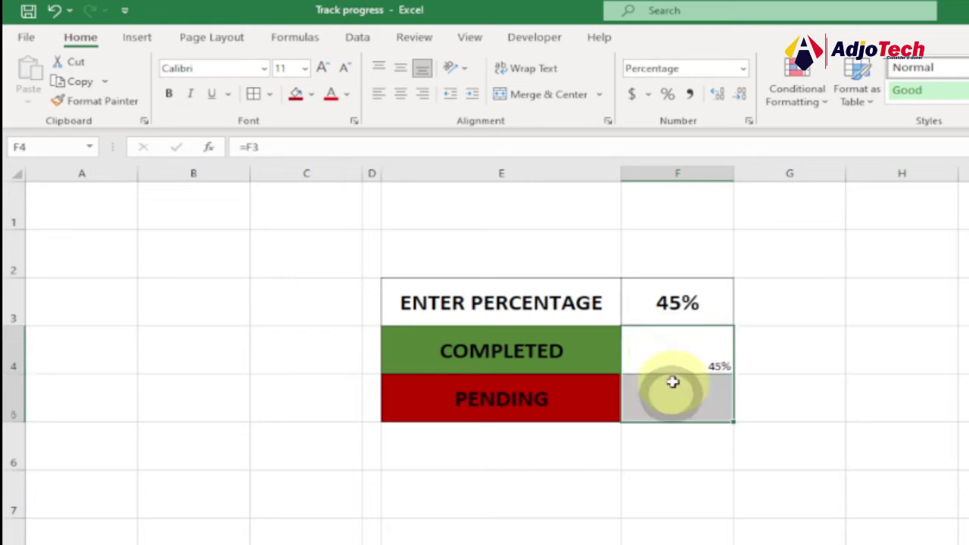
pyautogui.click(400, 94)
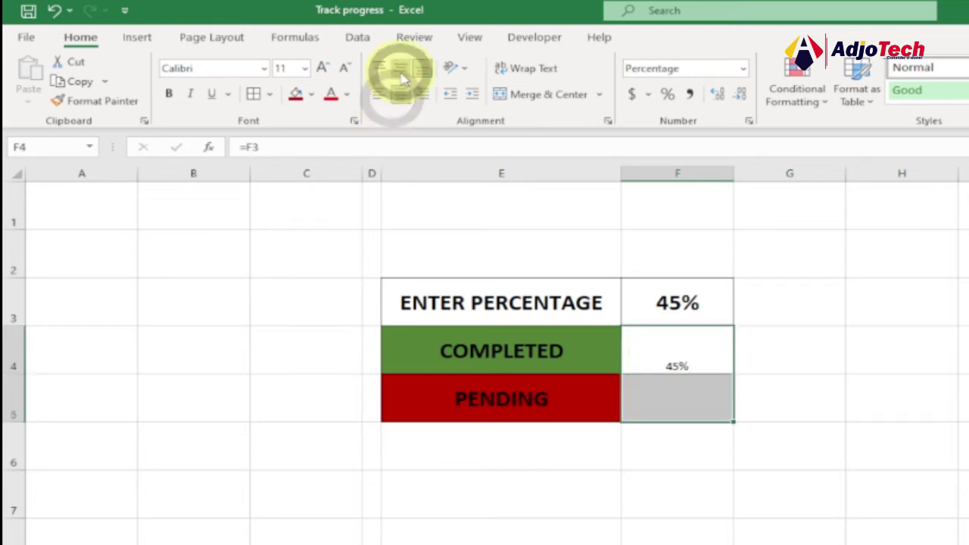
pyautogui.click(400, 70)
pyautogui.click(304, 68)
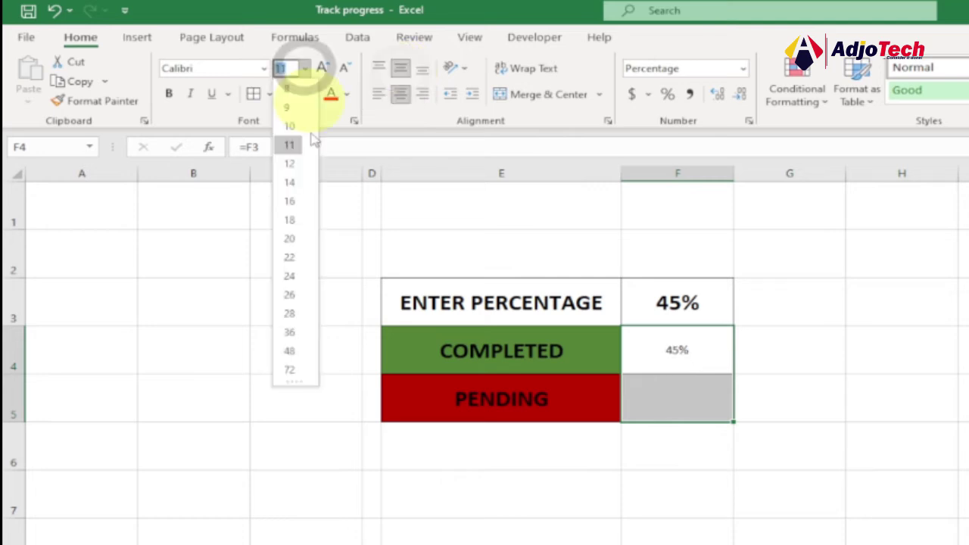
pyautogui.click(290, 239)
pyautogui.click(292, 234)
pyautogui.click(168, 93)
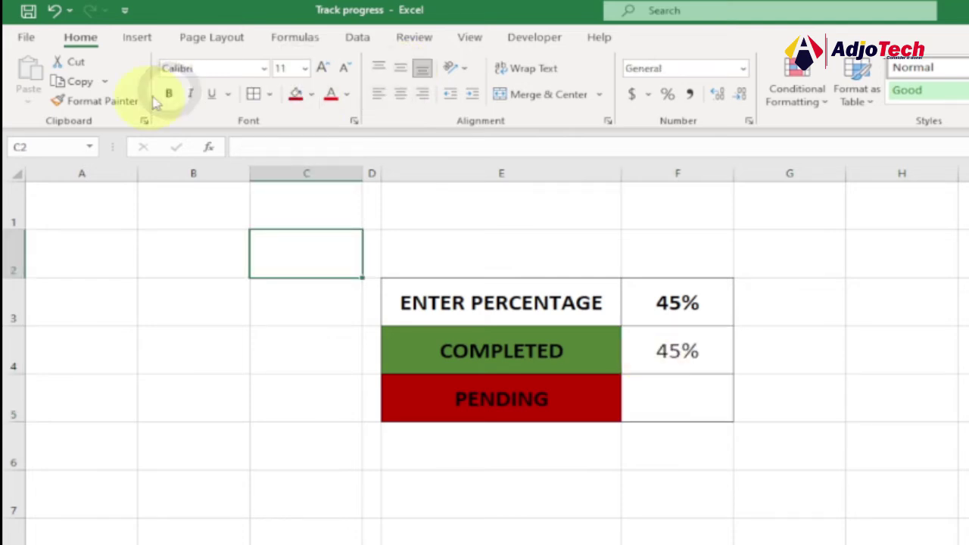
pyautogui.click(169, 93)
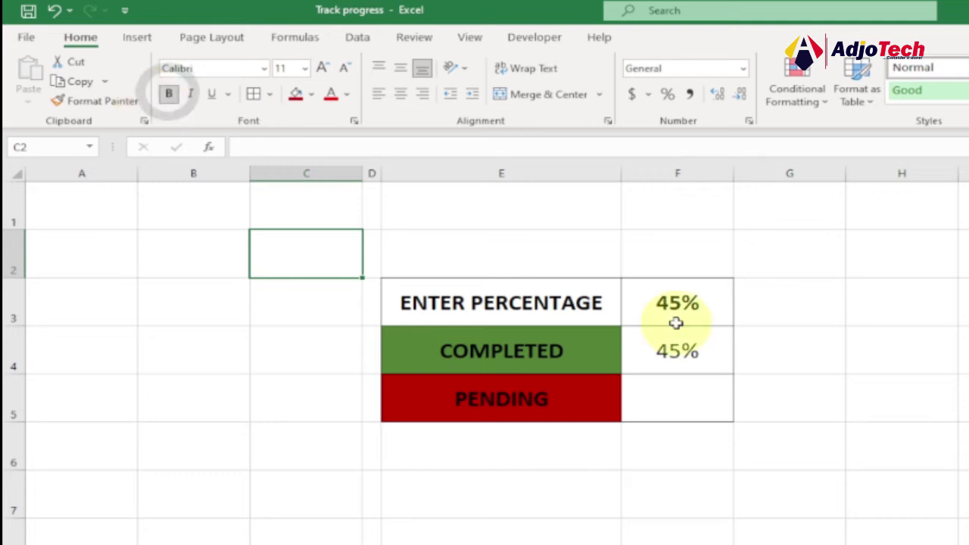
pyautogui.click(678, 350)
pyautogui.click(684, 396)
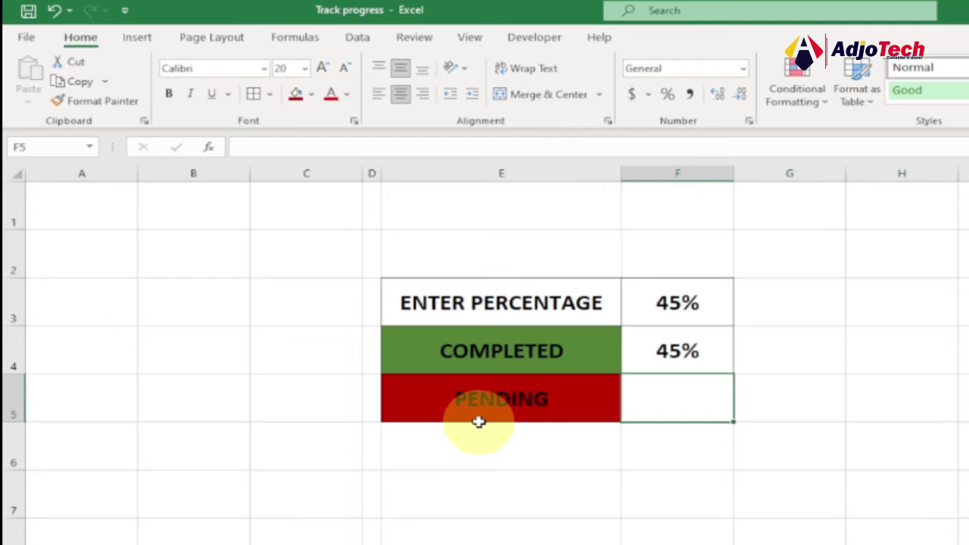
# Enter the formula =1-F4 in F5 so PENDING shows 55%
pyautogui.click(674, 397)
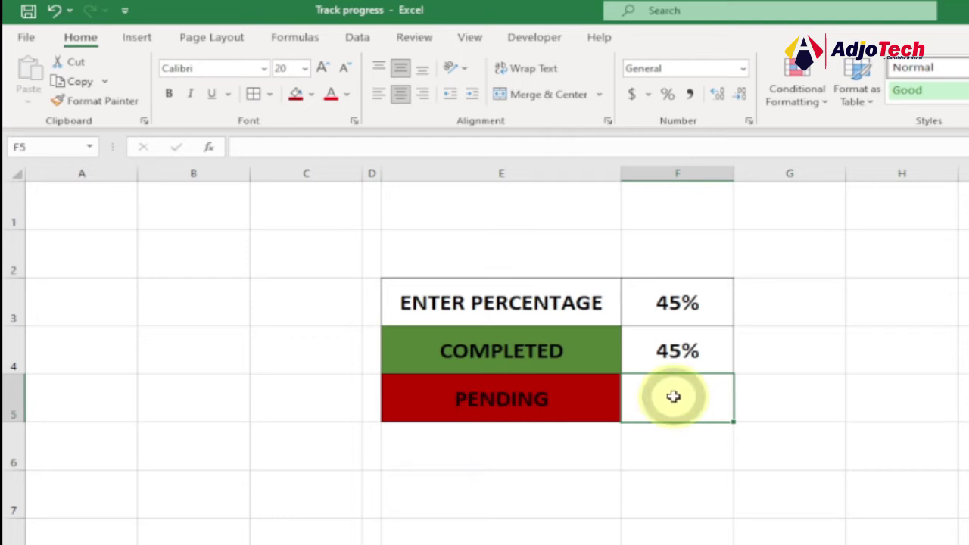
pyautogui.write('=')
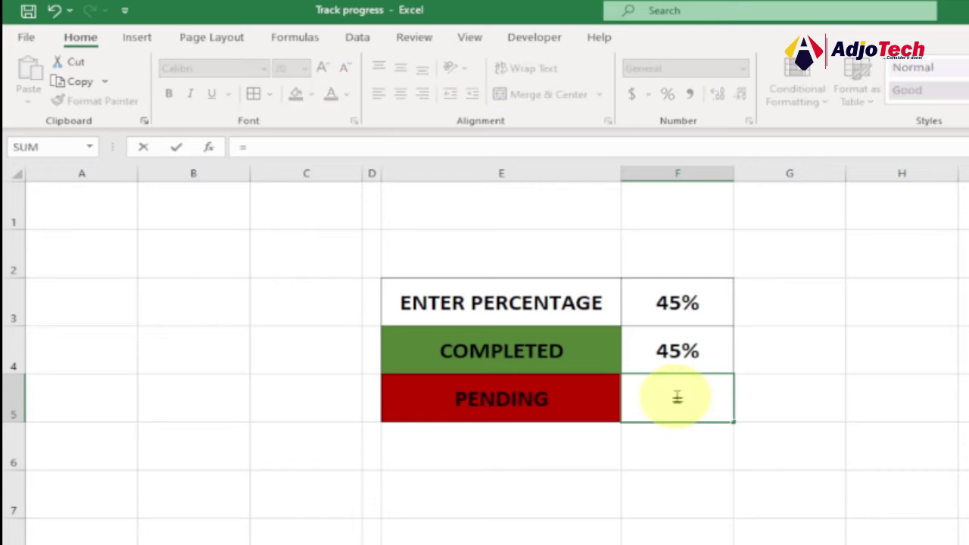
pyautogui.write('1')
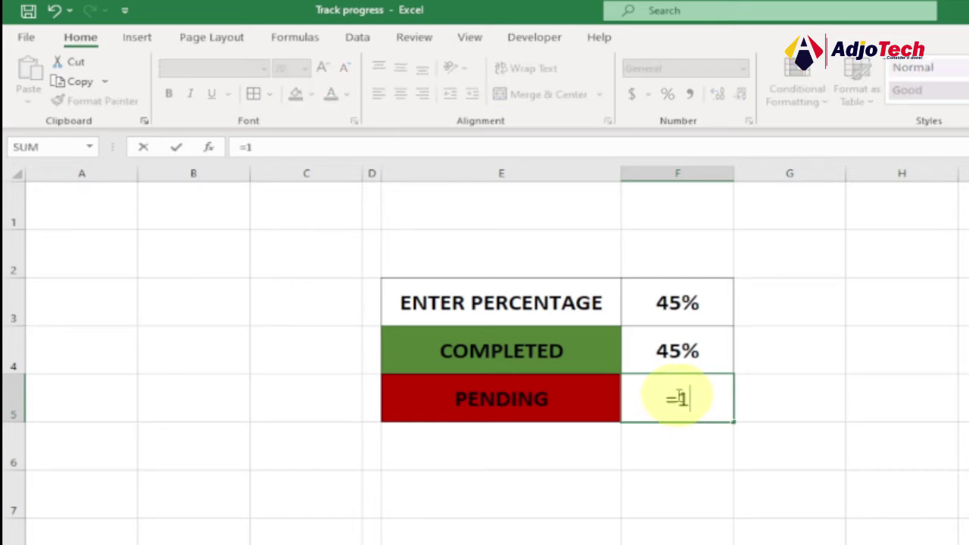
pyautogui.click(692, 349)
pyautogui.doubleClick(669, 394)
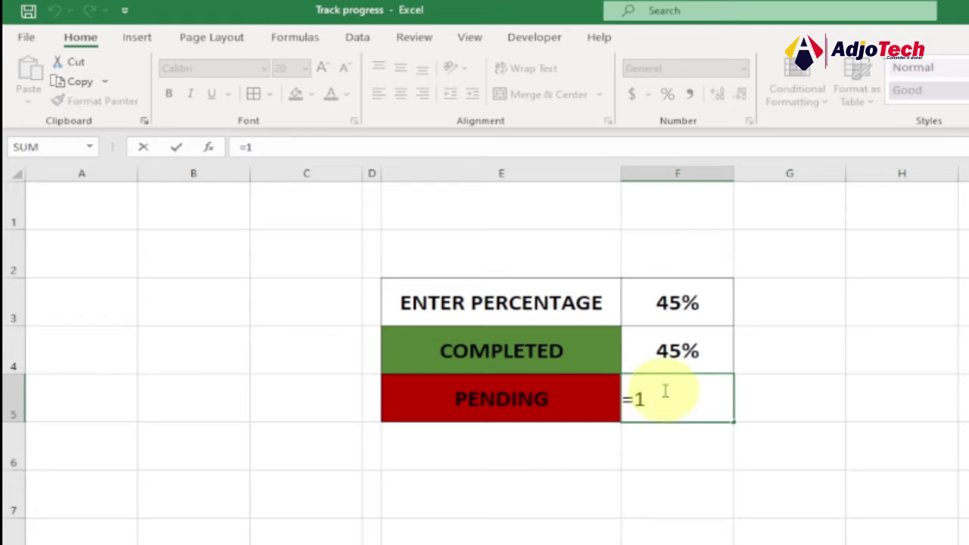
pyautogui.write('-')
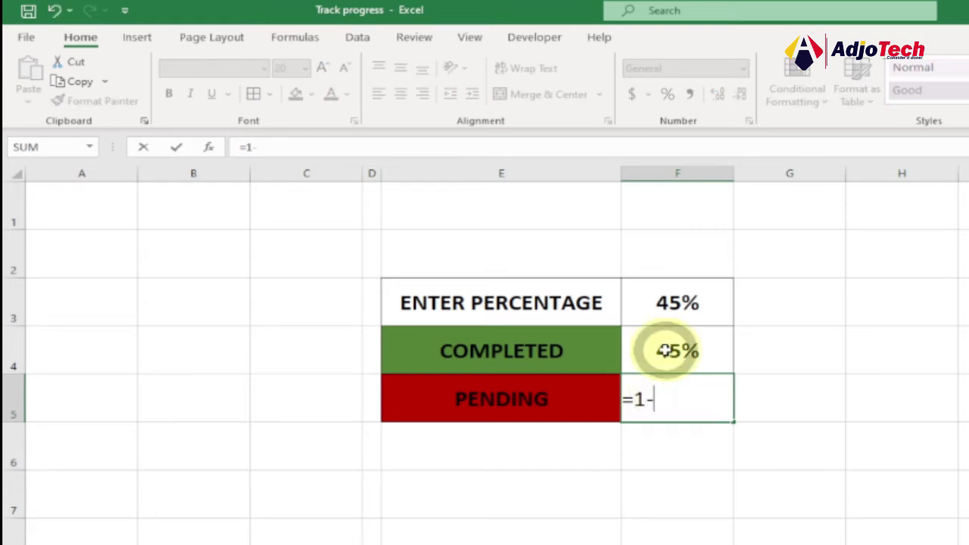
pyautogui.click(664, 351)
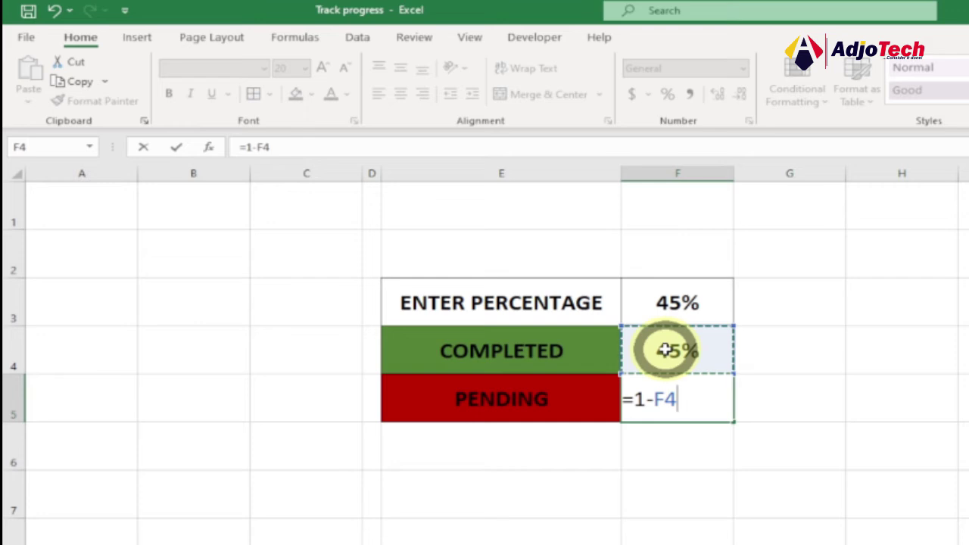
pyautogui.press('Return')
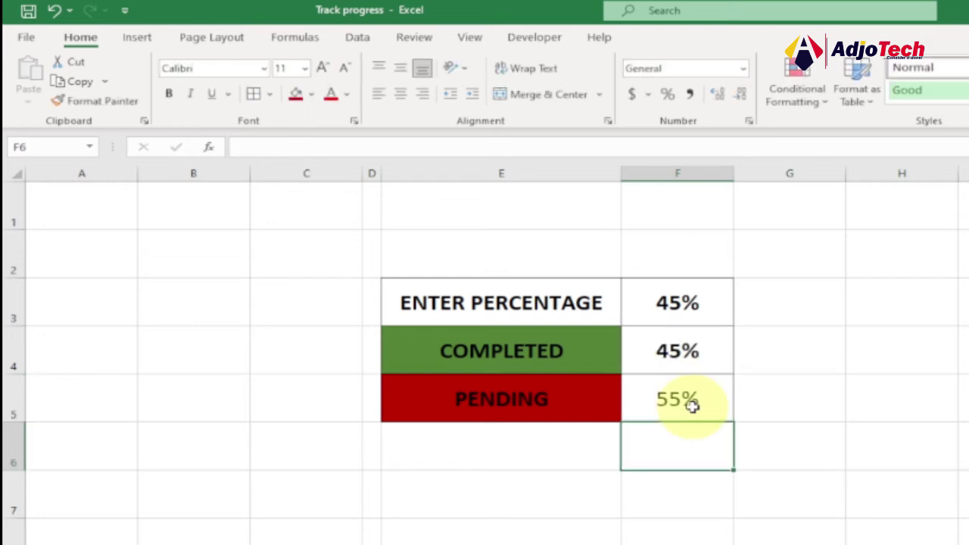
pyautogui.click(668, 403)
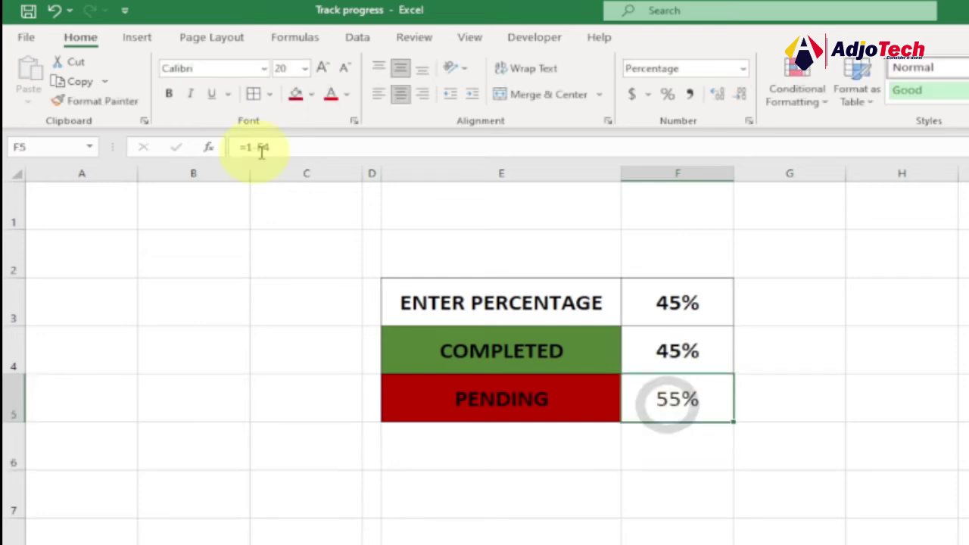
pyautogui.click(655, 314)
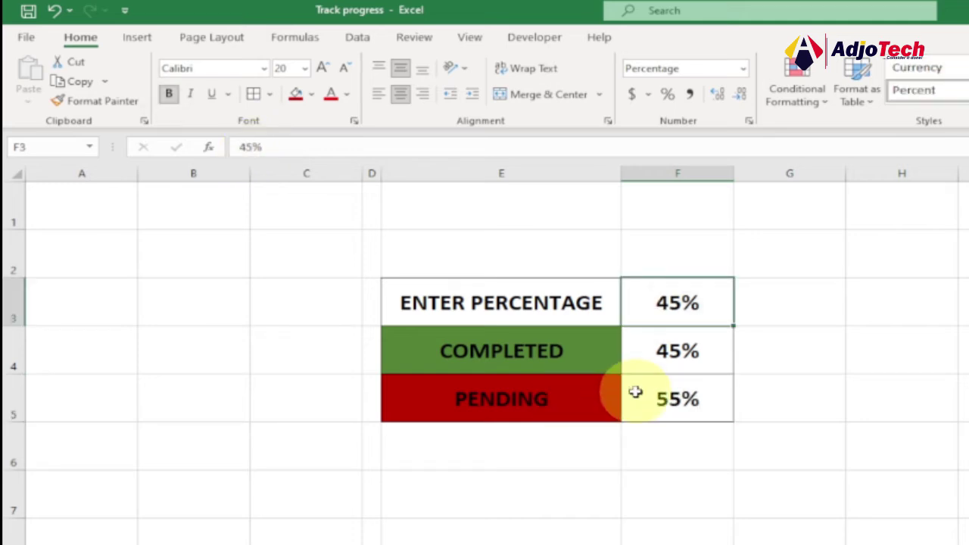
# Type 65 into F3, turning COMPLETED to 65% and PENDING to 35%
pyautogui.write('65')
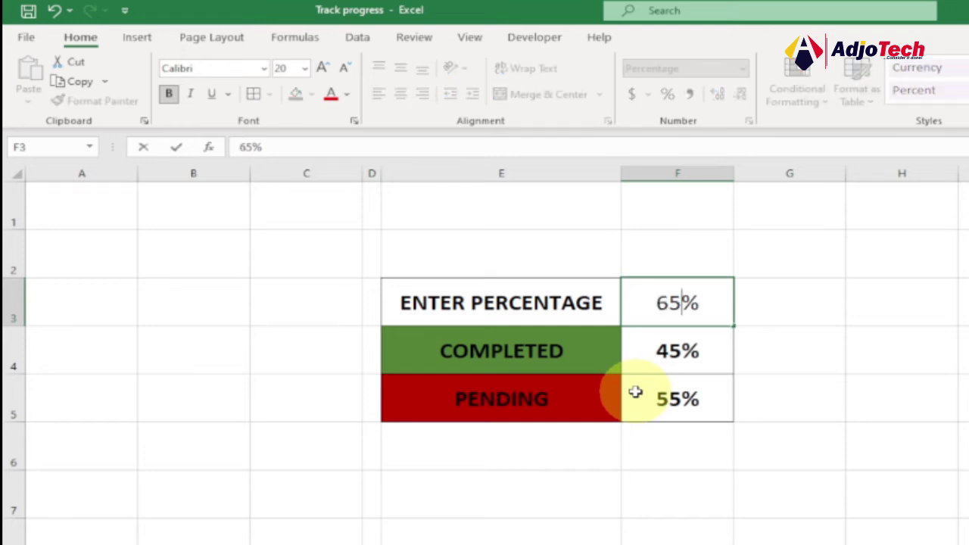
pyautogui.press('Return')
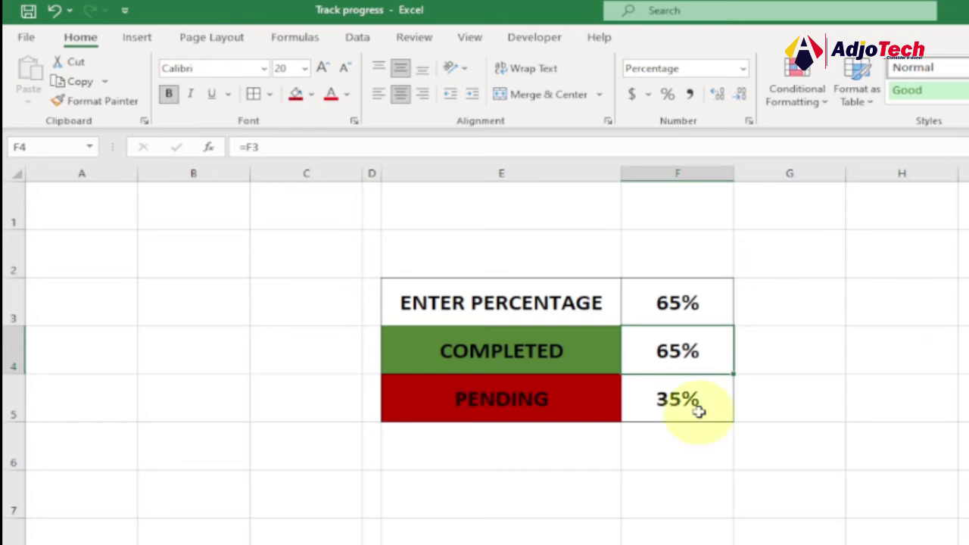
pyautogui.click(561, 481)
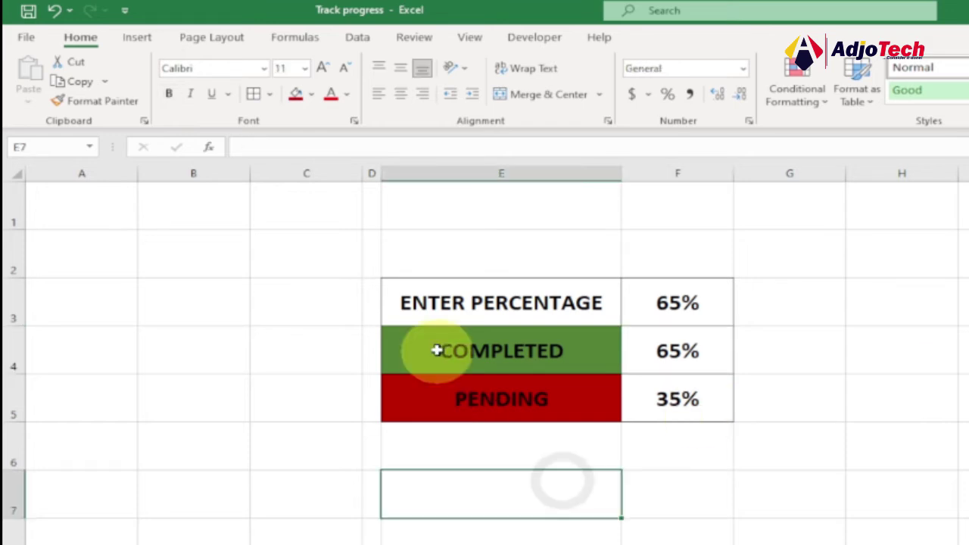
# Insert a Doughnut chart from the E4:F5 COMPLETED and PENDING data
pyautogui.moveTo(437, 351); pyautogui.dragTo(649, 399)
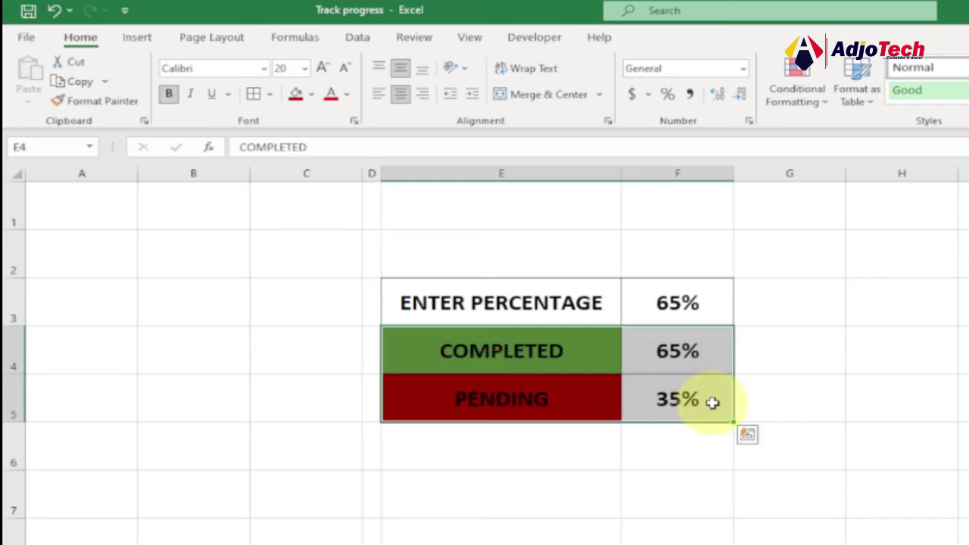
pyautogui.click(138, 41)
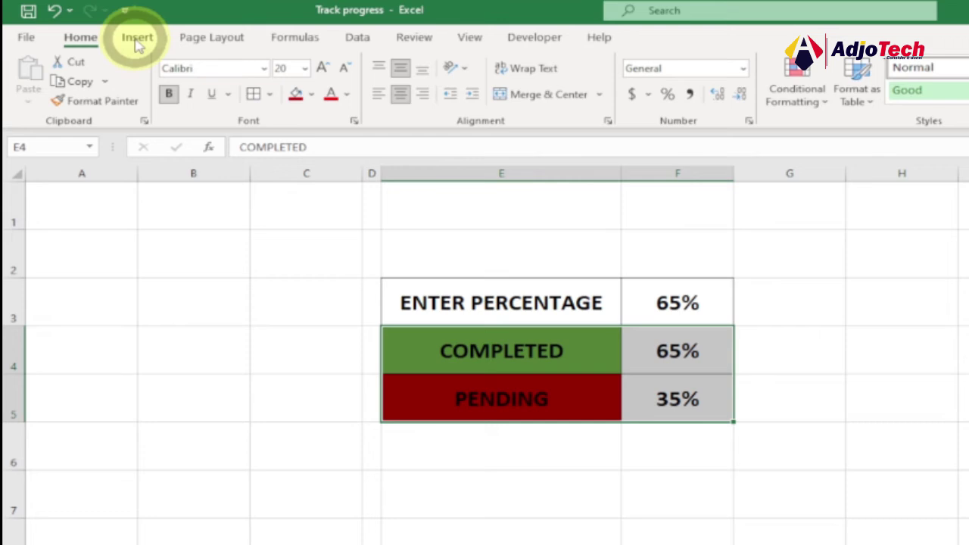
pyautogui.click(137, 39)
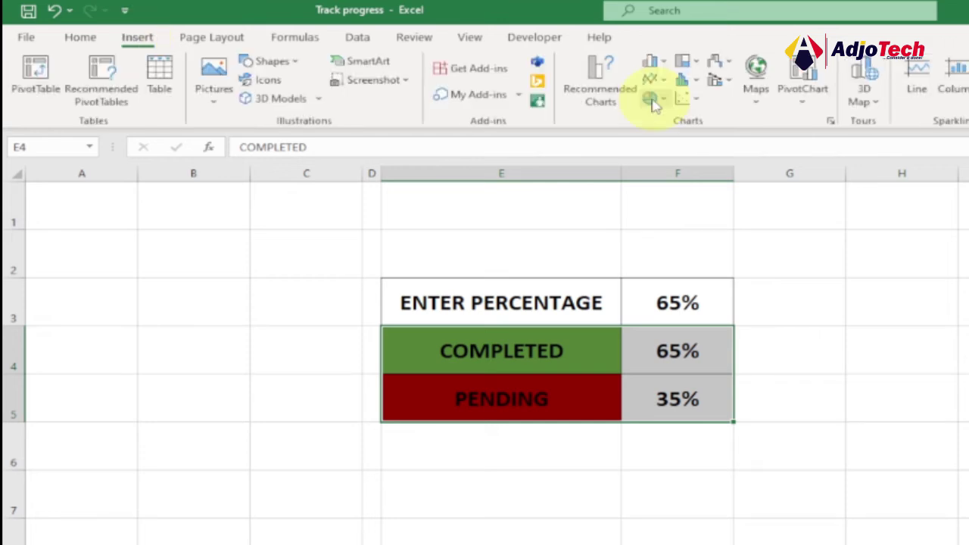
pyautogui.click(656, 100)
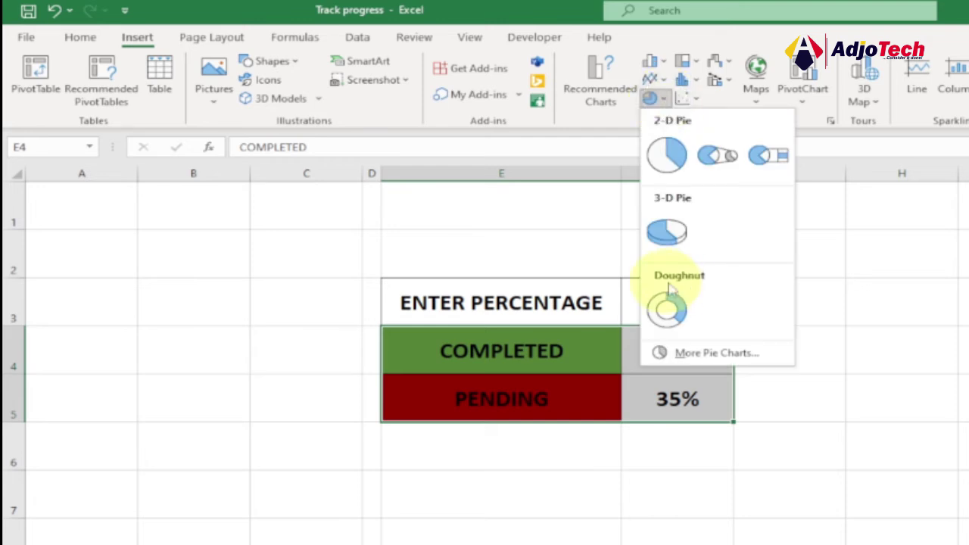
pyautogui.click(668, 303)
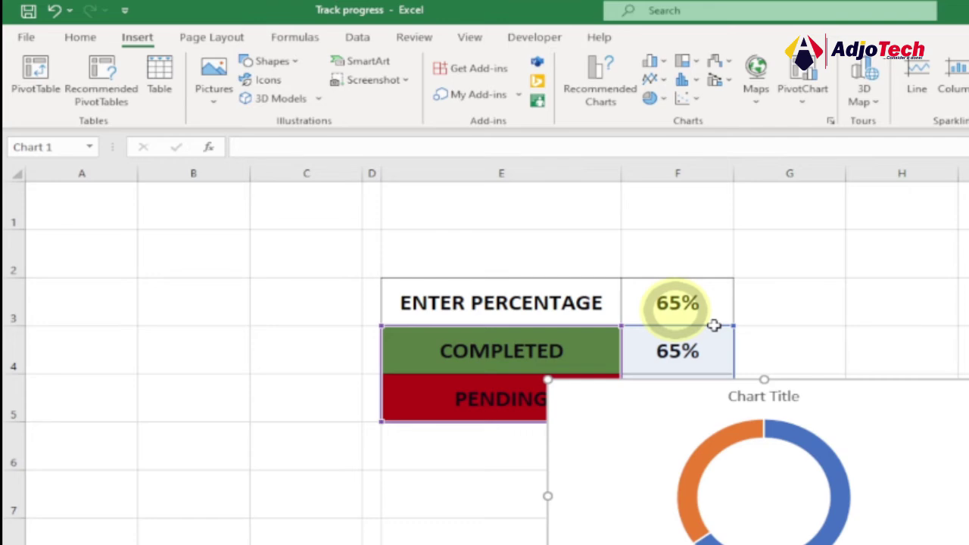
# Move the doughnut chart to the right of the table and enlarge it from its corner
pyautogui.moveTo(816, 386); pyautogui.dragTo(968, 310)
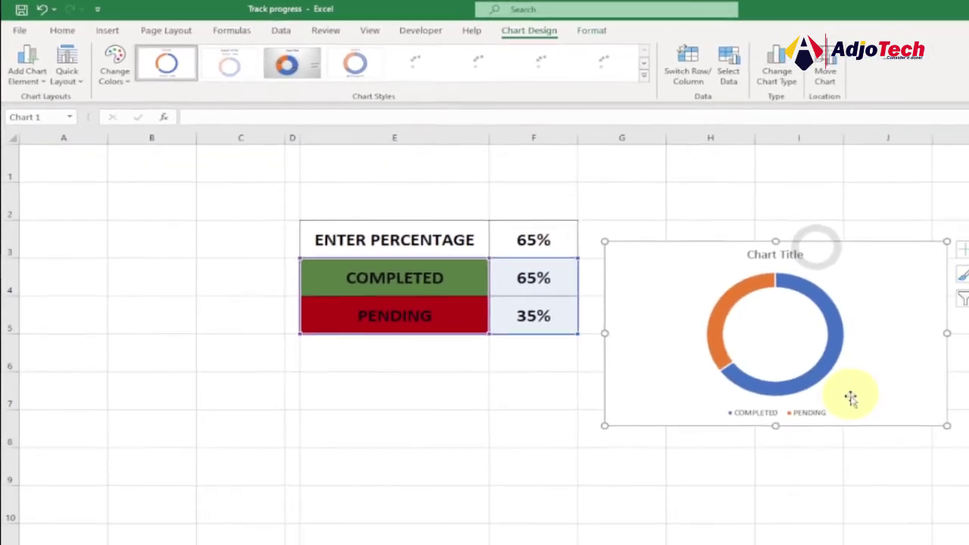
pyautogui.moveTo(946, 426); pyautogui.dragTo(968, 475)
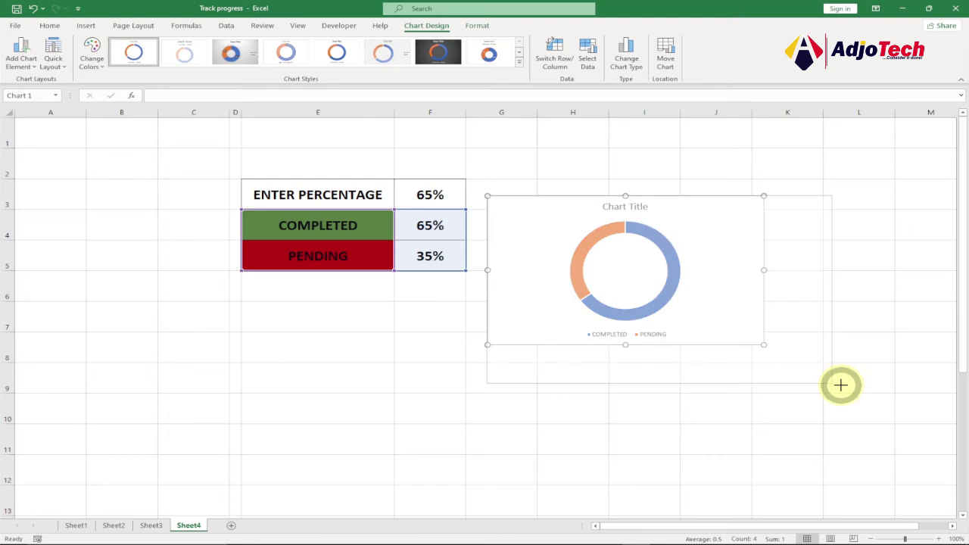
pyautogui.moveTo(840, 385); pyautogui.dragTo(840, 385)
pyautogui.moveTo(710, 253); pyautogui.dragTo(697, 236)
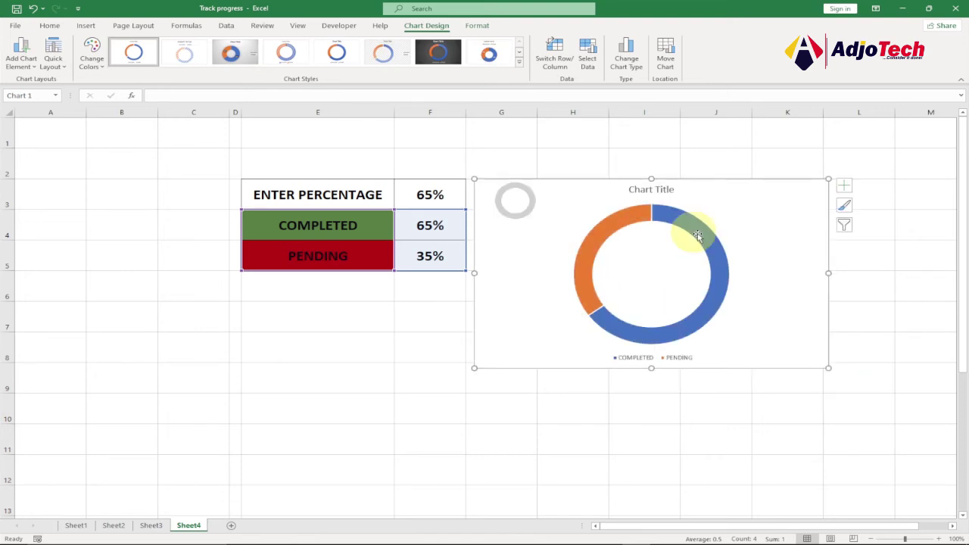
# Change the chart title to 'Progress Circle Chart'
pyautogui.click(644, 189)
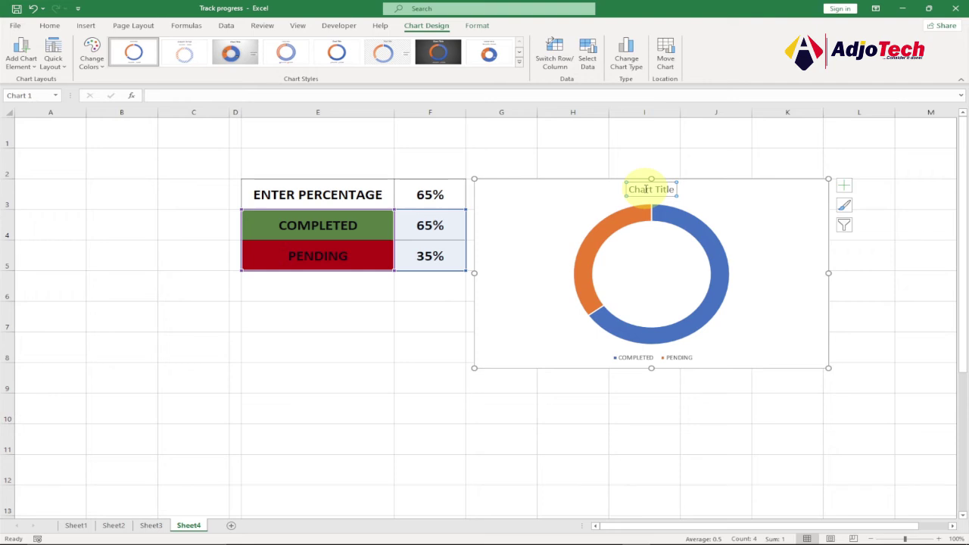
pyautogui.write('pR')
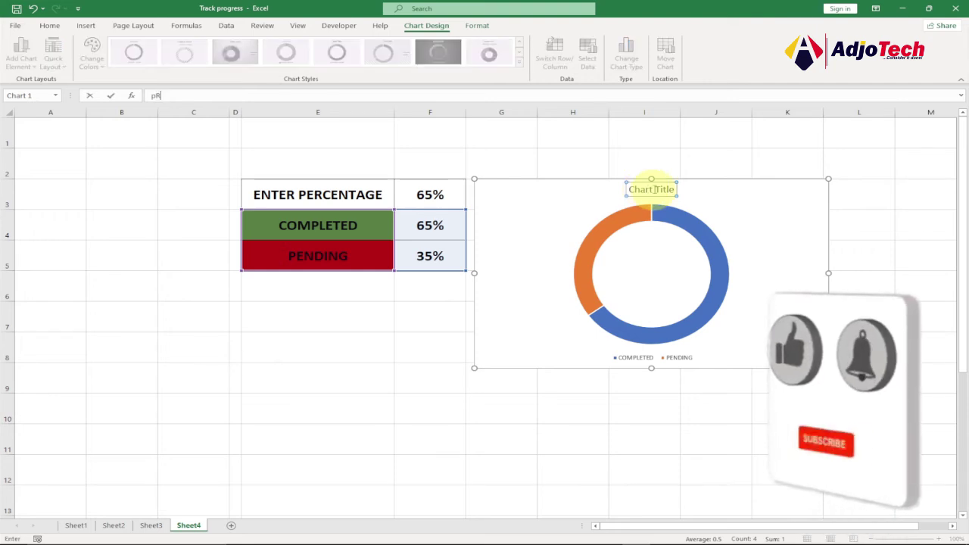
pyautogui.click(654, 189)
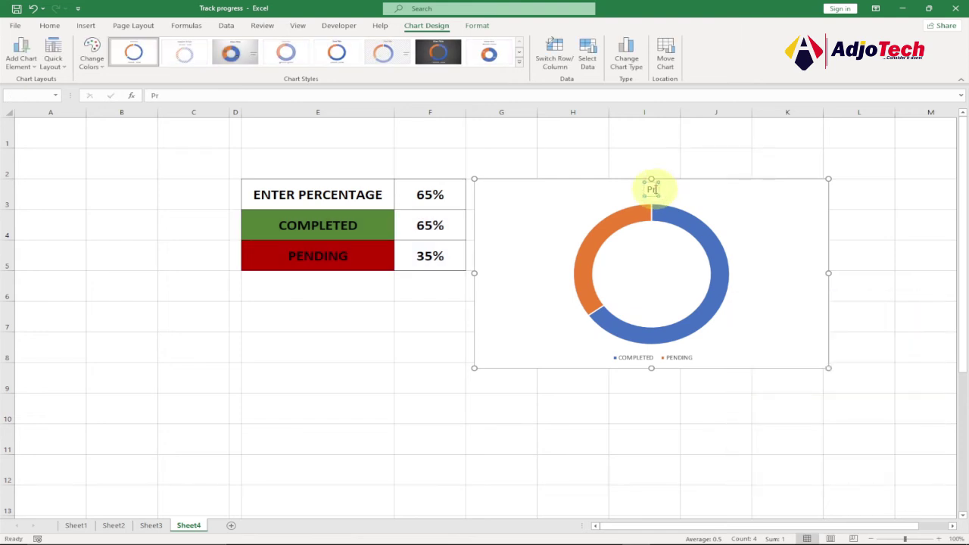
pyautogui.write('ogress Circle Char')
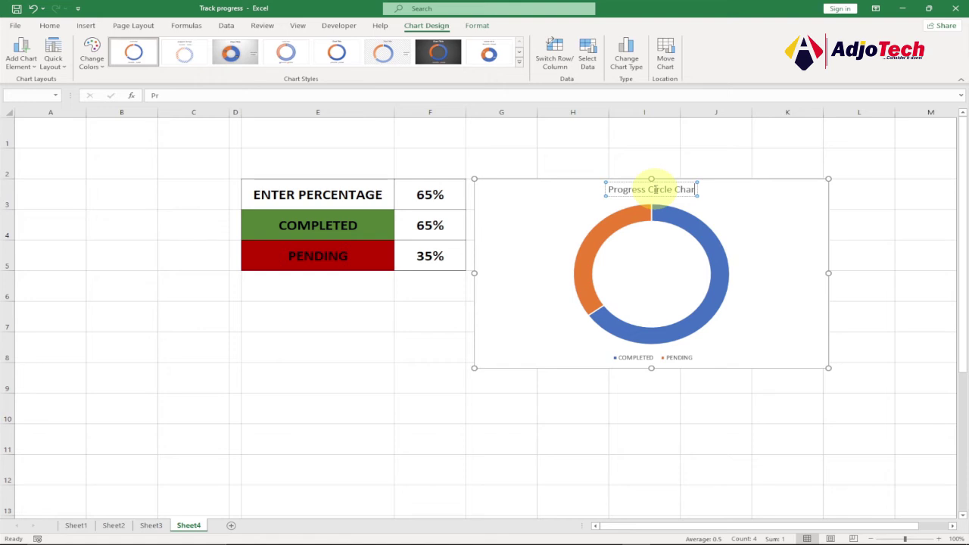
pyautogui.write('t')
pyautogui.click(581, 195)
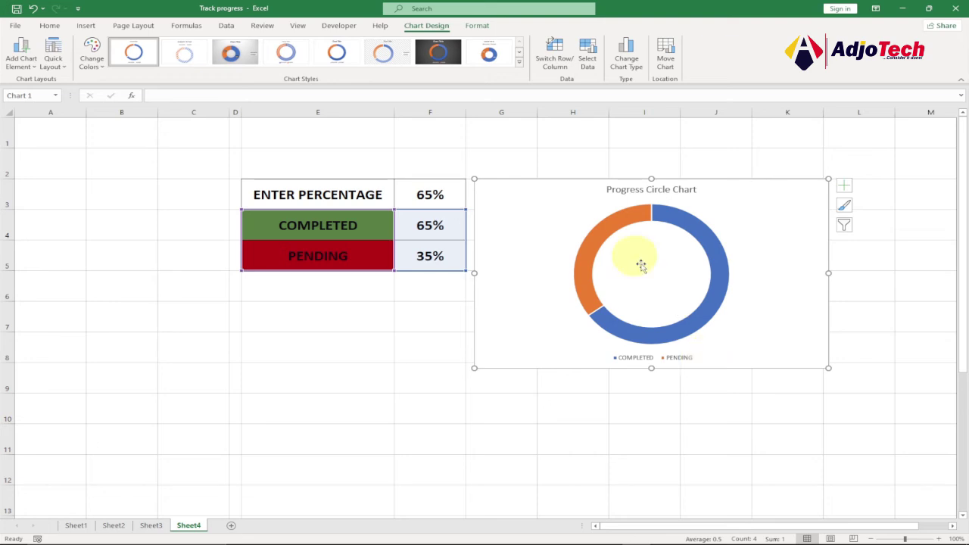
# Check the finished green/red example on Sheet3, then return to the Sheet4 chart
pyautogui.click(152, 525)
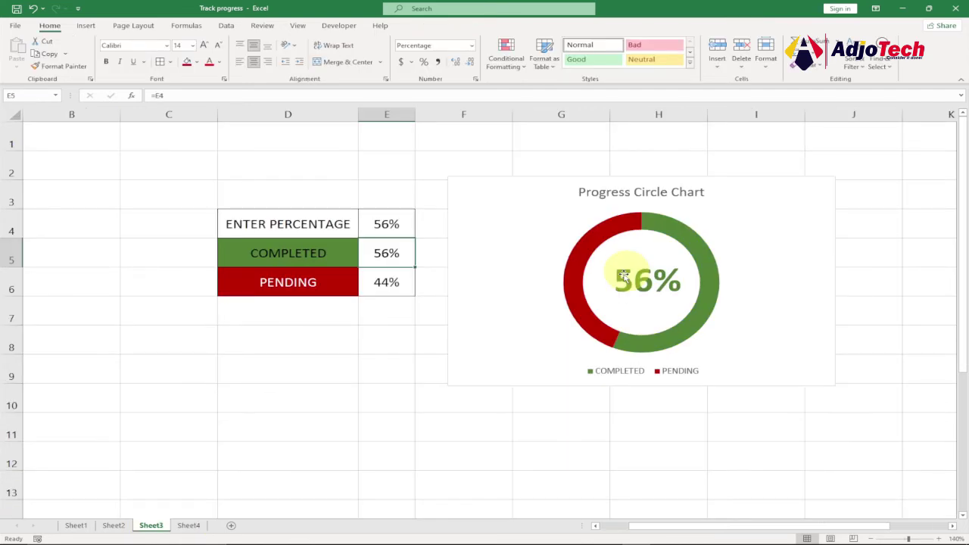
pyautogui.click(189, 526)
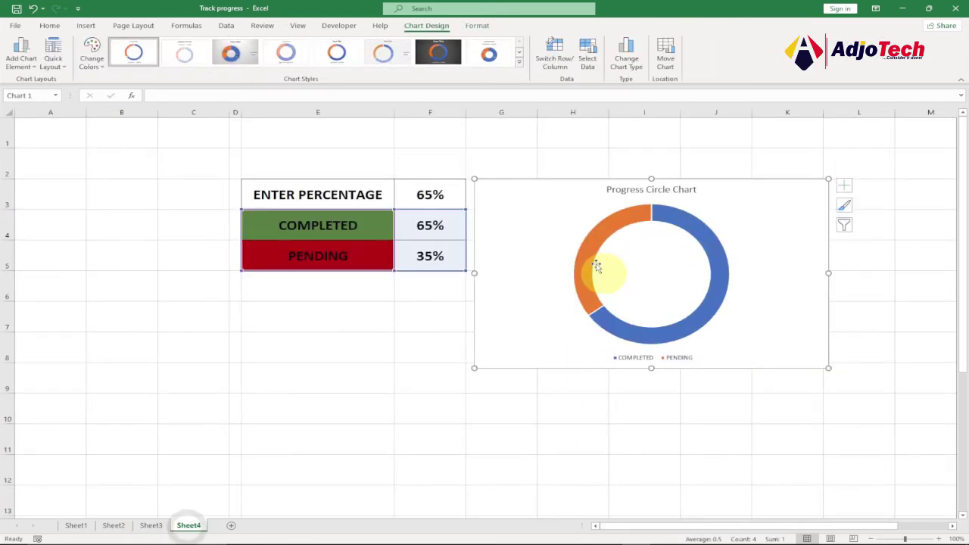
pyautogui.moveTo(688, 232)
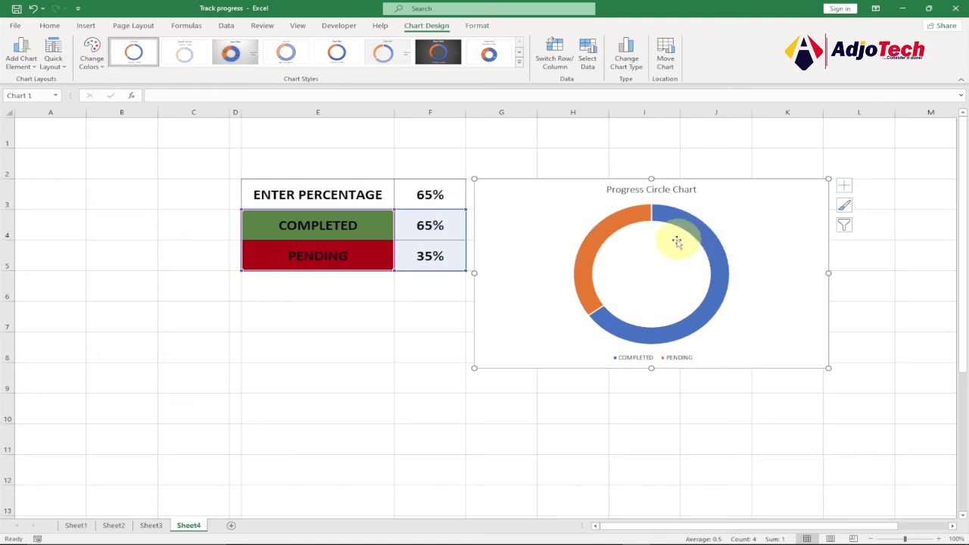
pyautogui.click(86, 26)
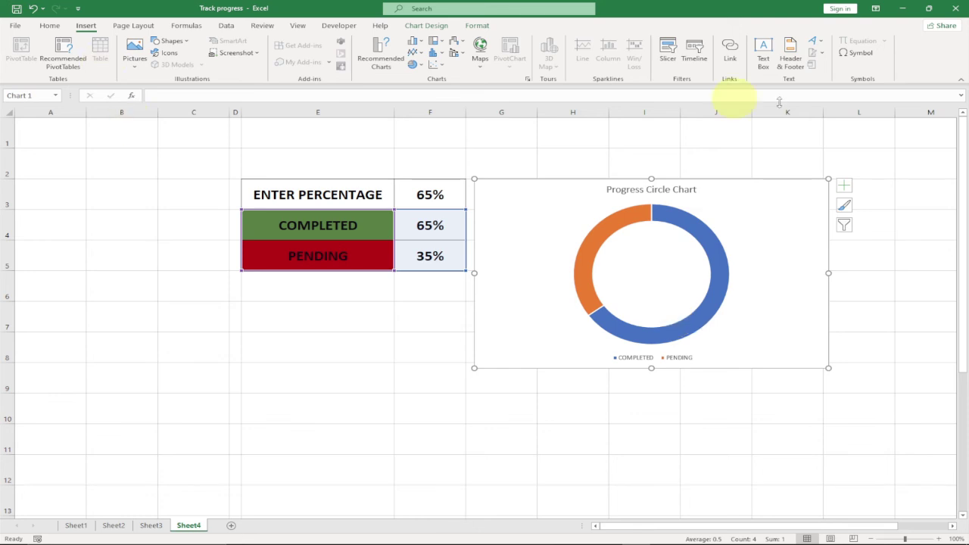
# Draw a text box in the doughnut's centre and link it with =F3 so it shows 65%
pyautogui.click(764, 62)
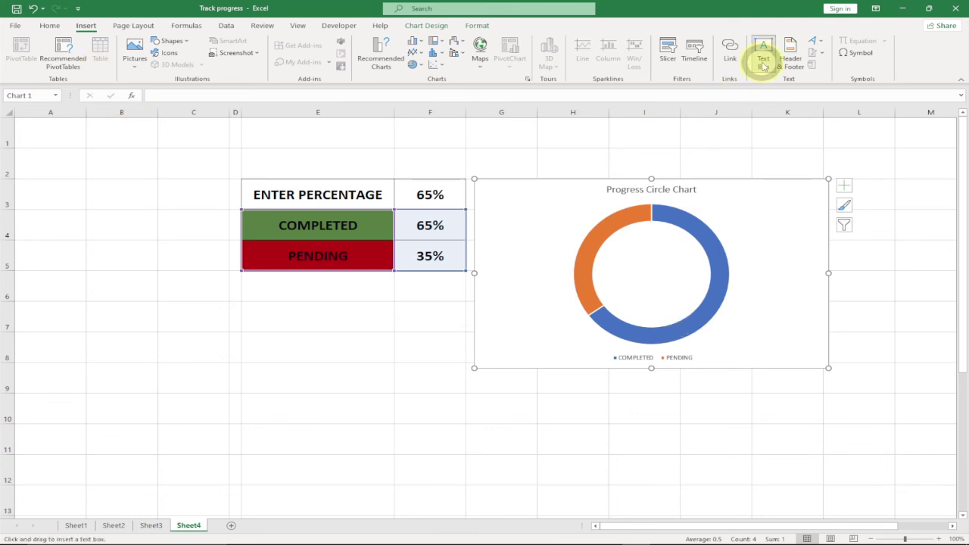
pyautogui.moveTo(620, 241); pyautogui.dragTo(684, 304)
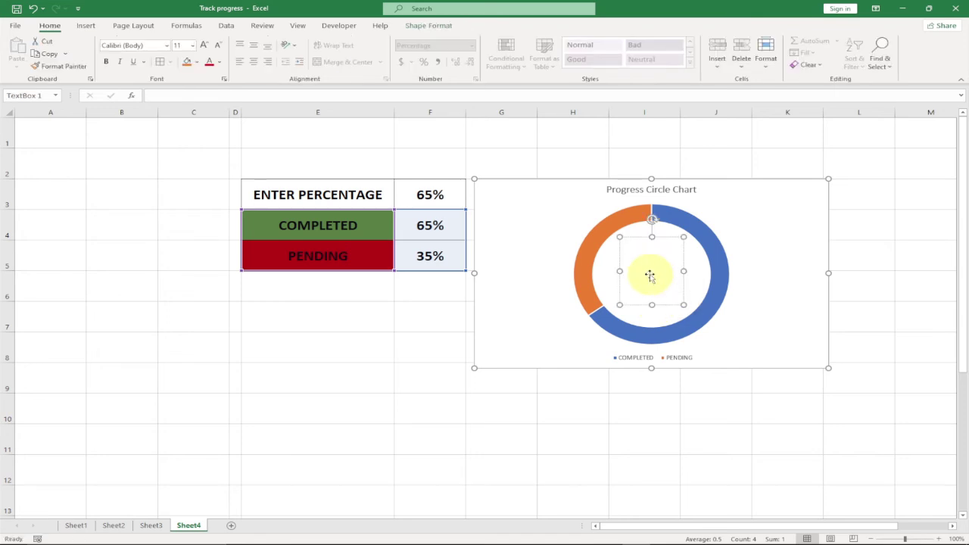
pyautogui.click(166, 94)
pyautogui.write('=')
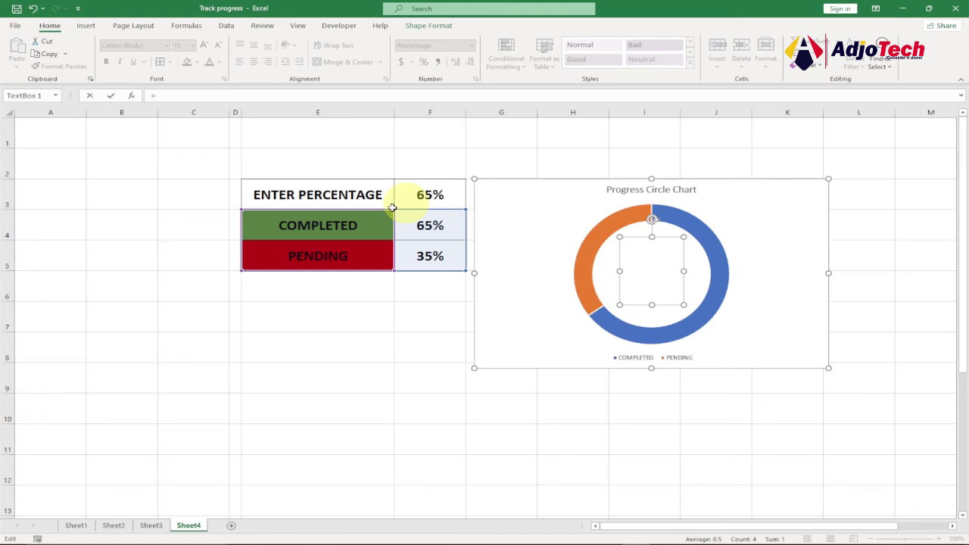
pyautogui.click(412, 194)
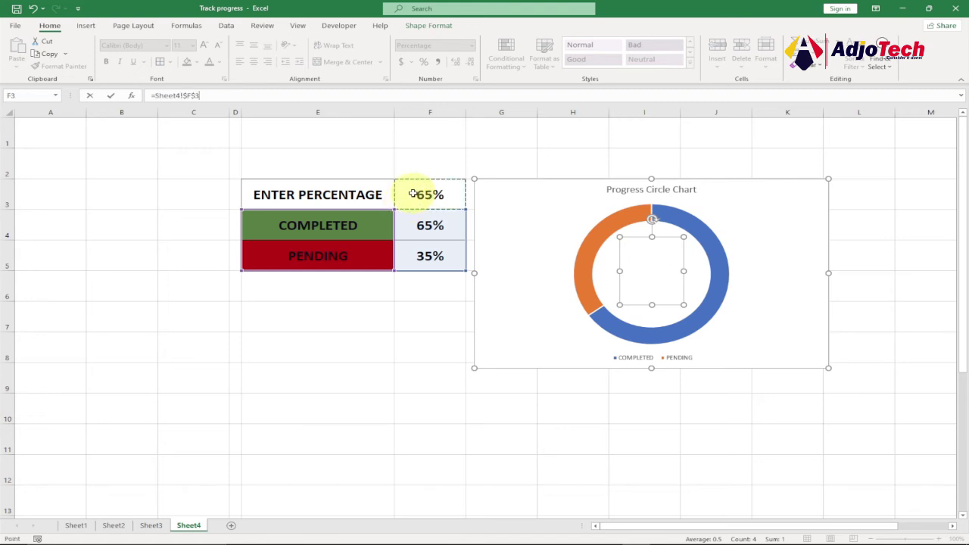
pyautogui.press('Return')
pyautogui.click(648, 248)
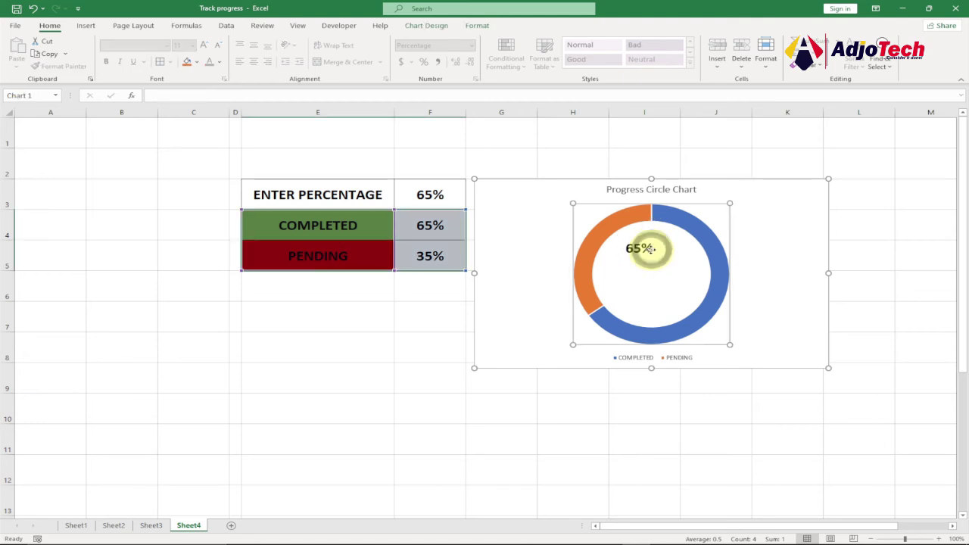
# Set the centre 65% label's font size to 44
pyautogui.click(648, 248)
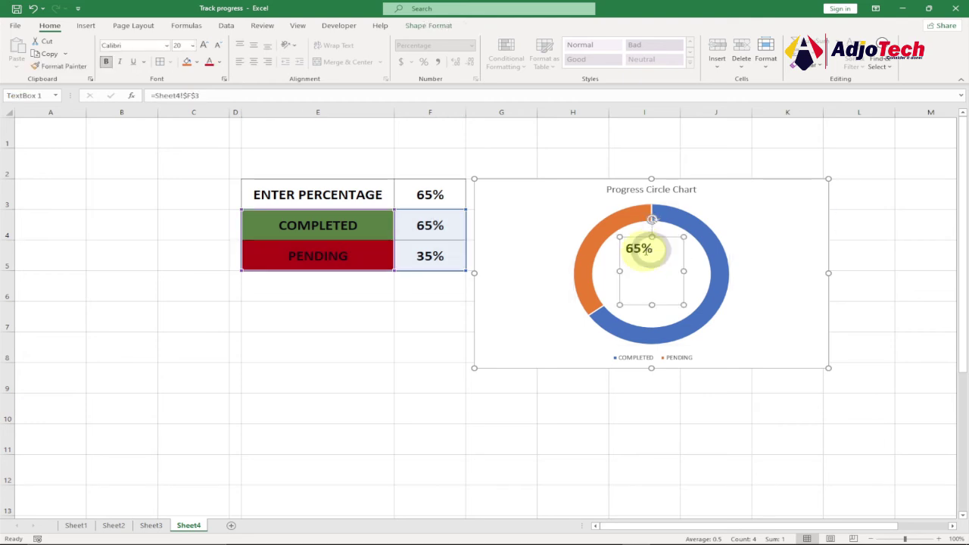
pyautogui.click(193, 45)
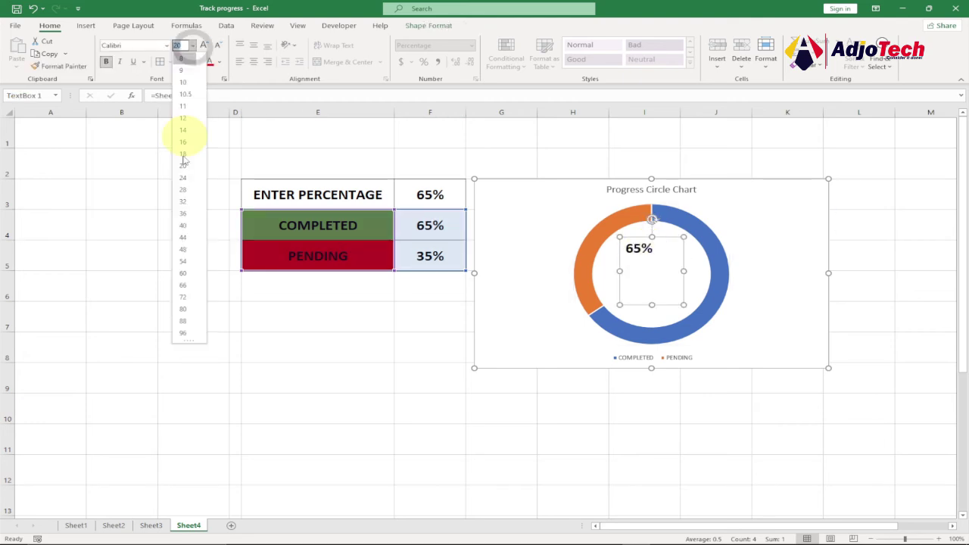
pyautogui.click(184, 215)
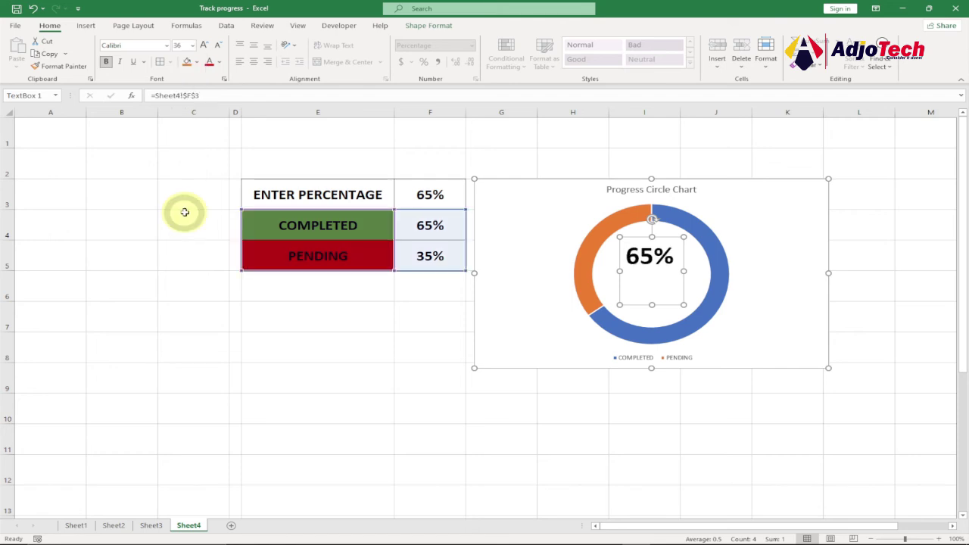
pyautogui.click(193, 45)
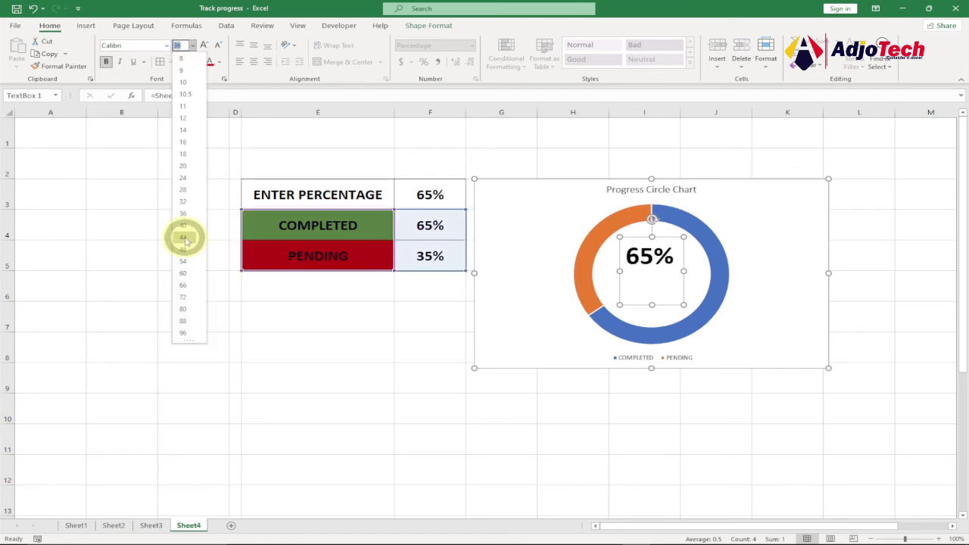
pyautogui.click(185, 239)
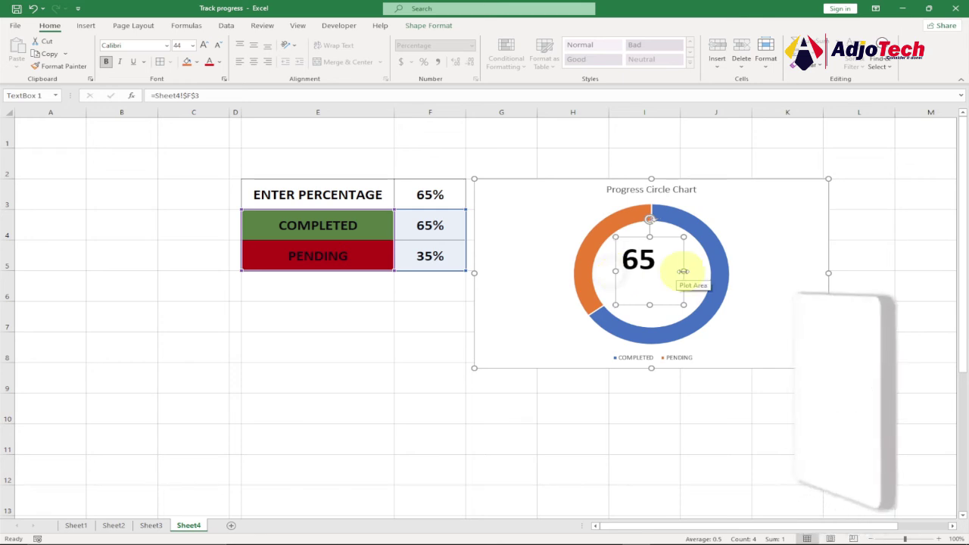
# Centre the 65% label in the ring, then view the finished example on Sheet3
pyautogui.moveTo(682, 271); pyautogui.dragTo(692, 264)
pyautogui.click(649, 257)
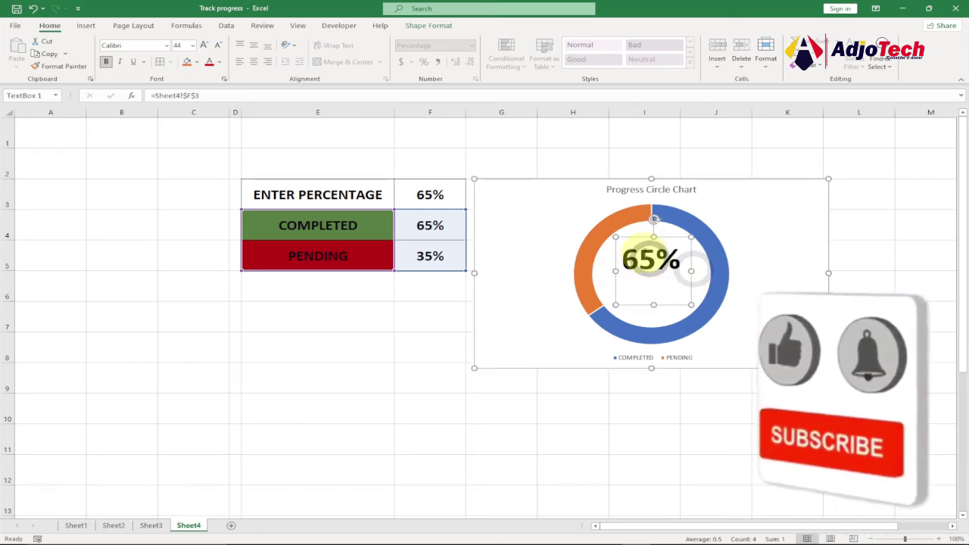
pyautogui.click(641, 251)
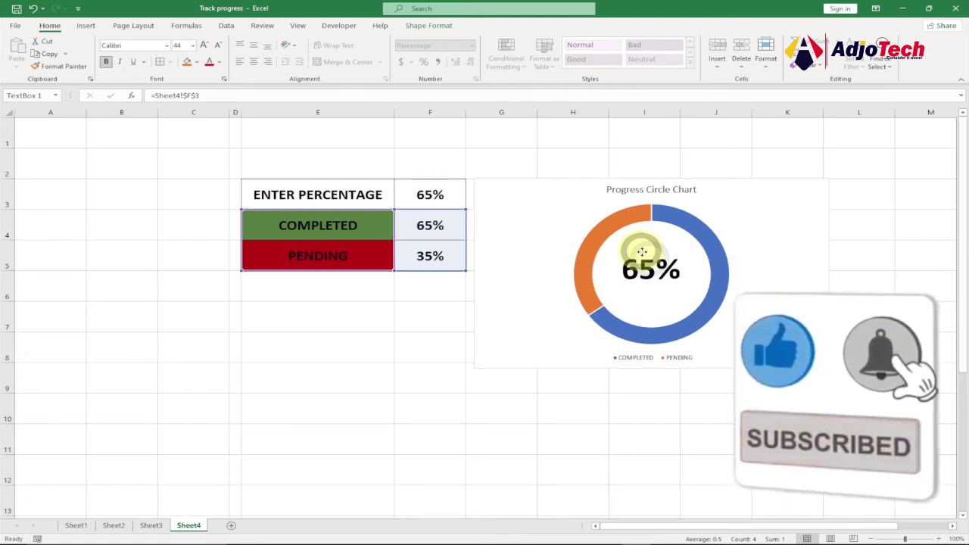
pyautogui.moveTo(641, 252); pyautogui.dragTo(647, 258)
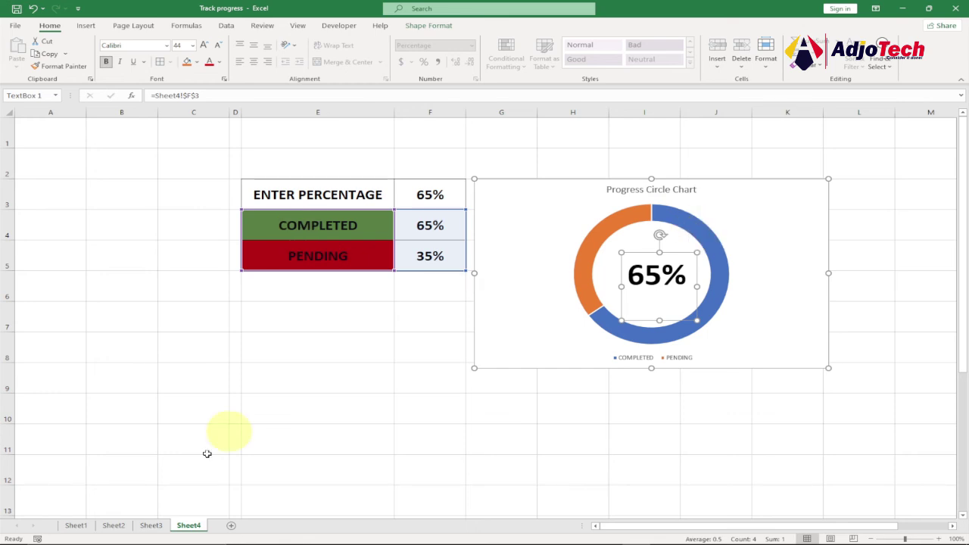
pyautogui.click(150, 525)
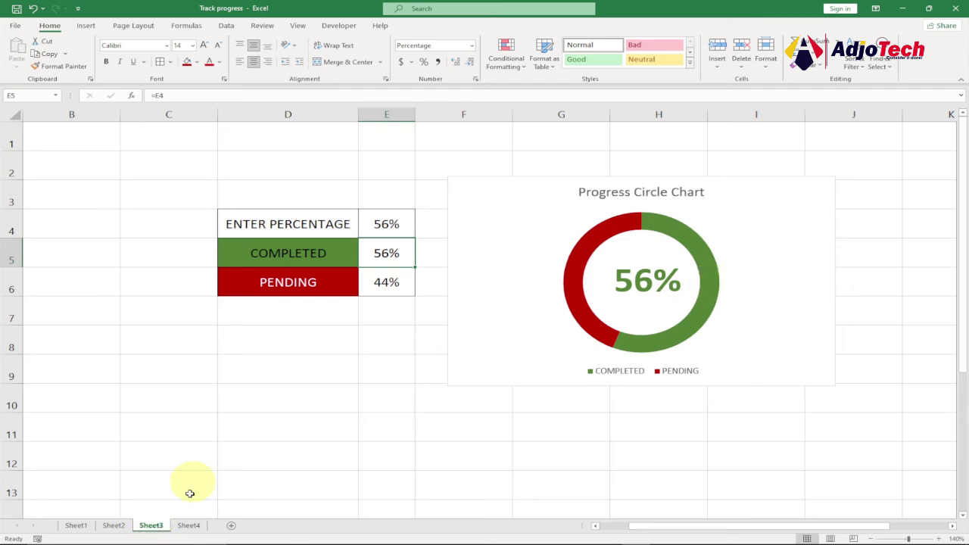
# Back on Sheet4, colour the centre 65% label green and select the doughnut series
pyautogui.click(189, 525)
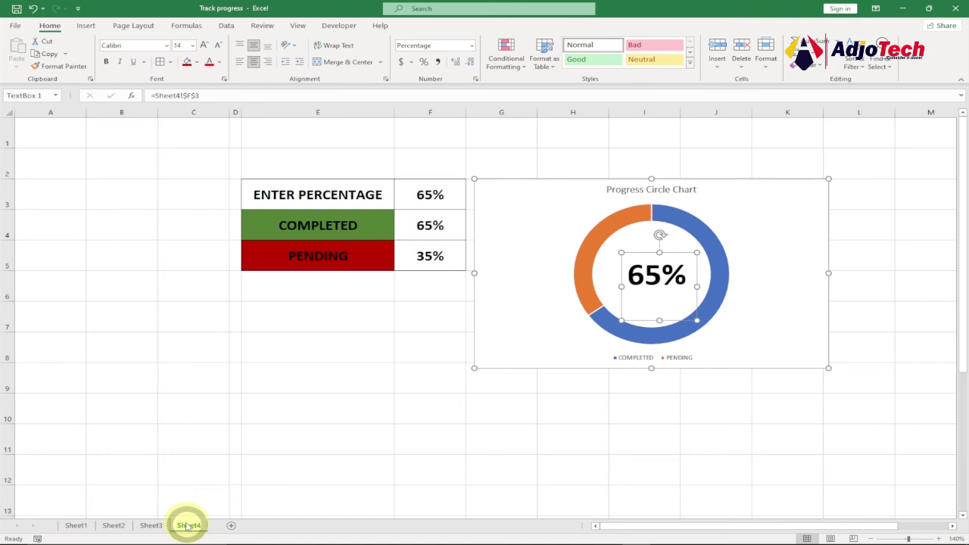
pyautogui.click(642, 277)
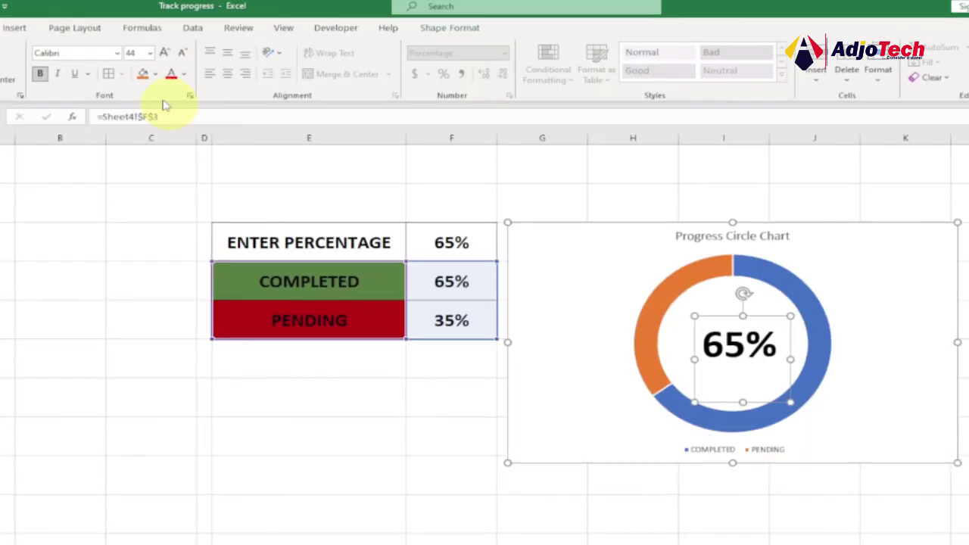
pyautogui.click(184, 74)
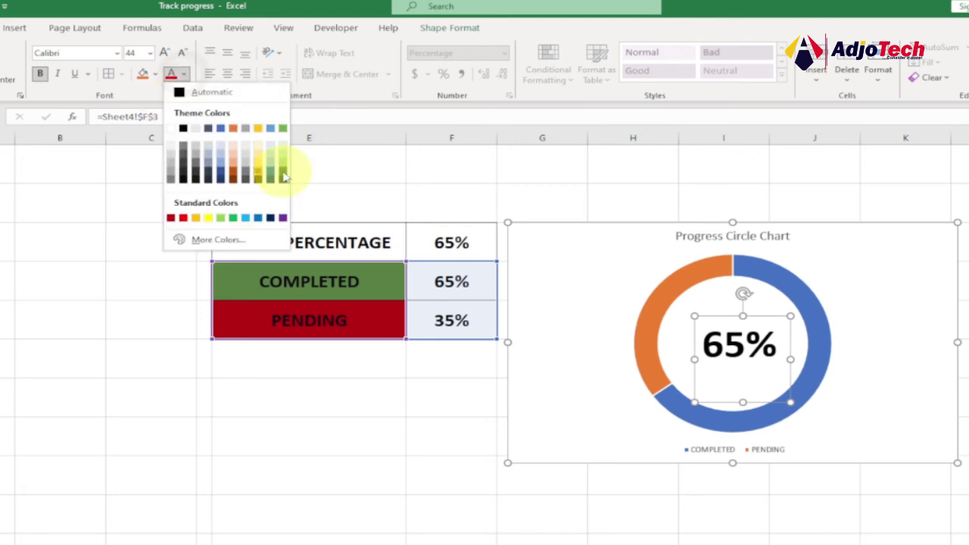
pyautogui.click(283, 173)
pyautogui.click(853, 295)
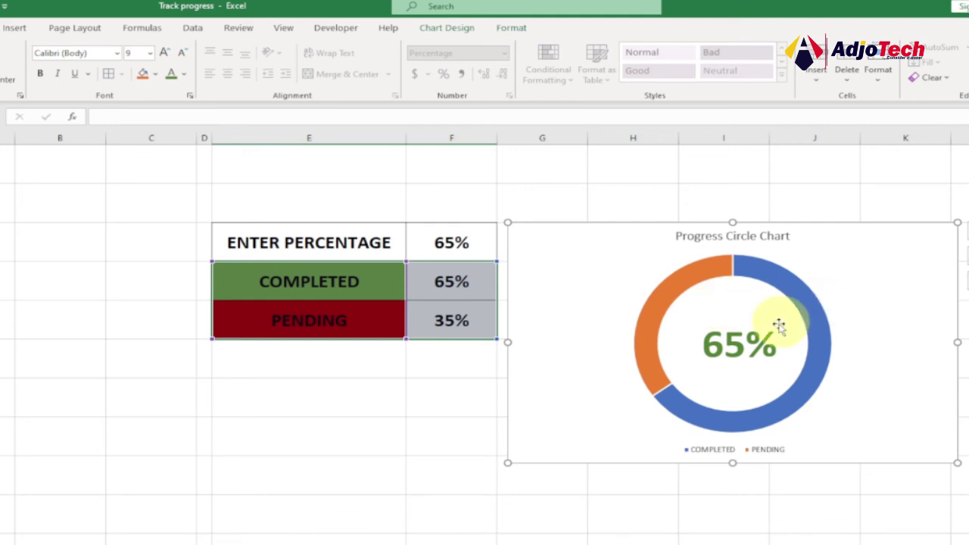
pyautogui.click(784, 280)
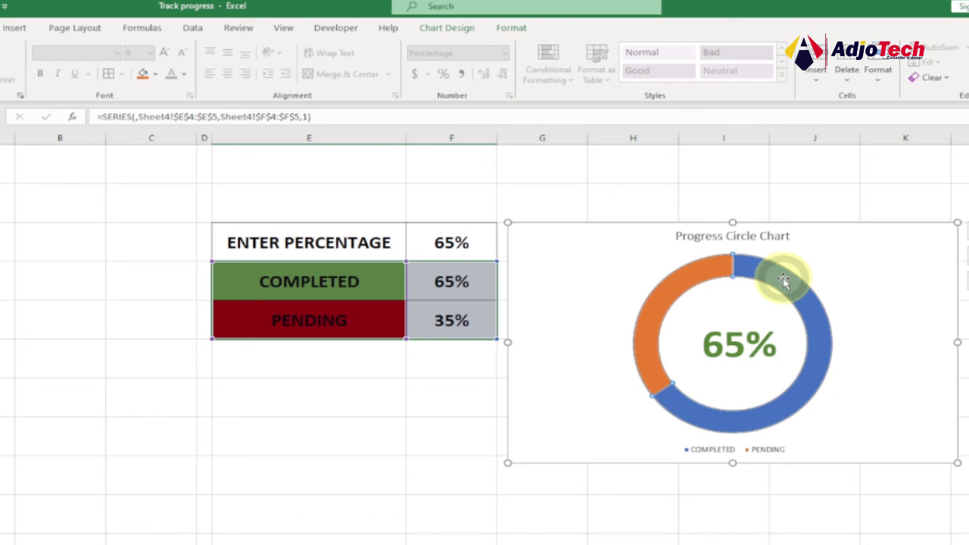
# Set the doughnut series' Shape Outline to No Outline
pyautogui.click(511, 28)
pyautogui.click(515, 63)
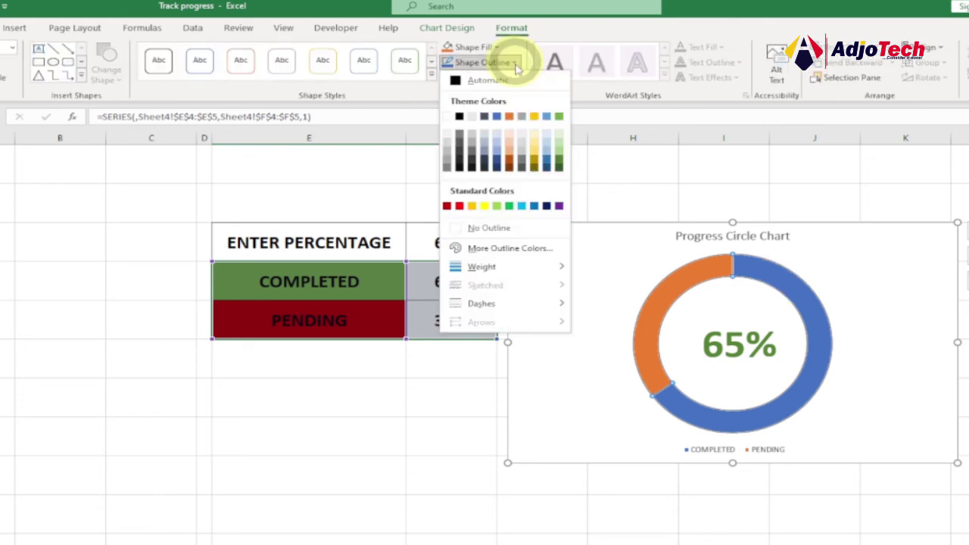
pyautogui.click(480, 224)
pyautogui.click(853, 286)
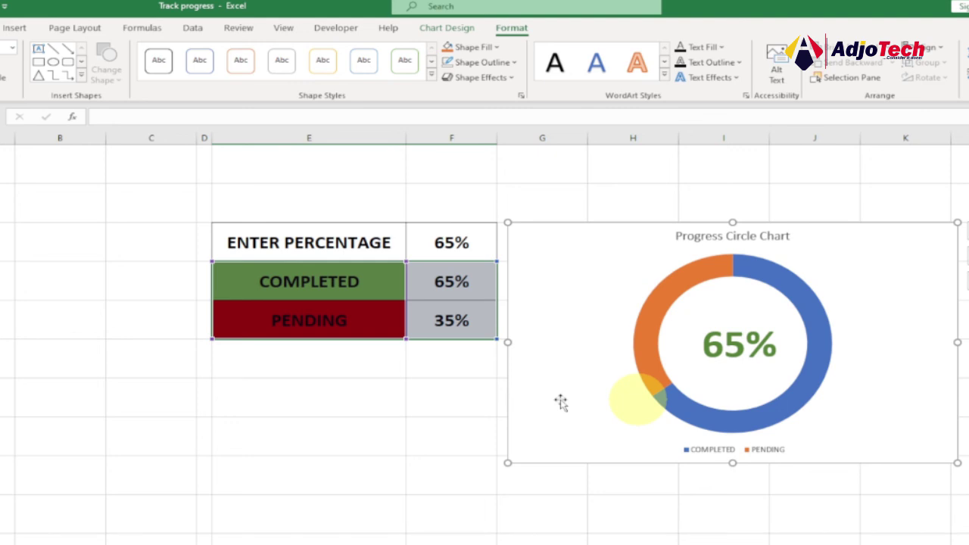
# Fill the COMPLETED slice green and the PENDING slice dark red
pyautogui.click(810, 318)
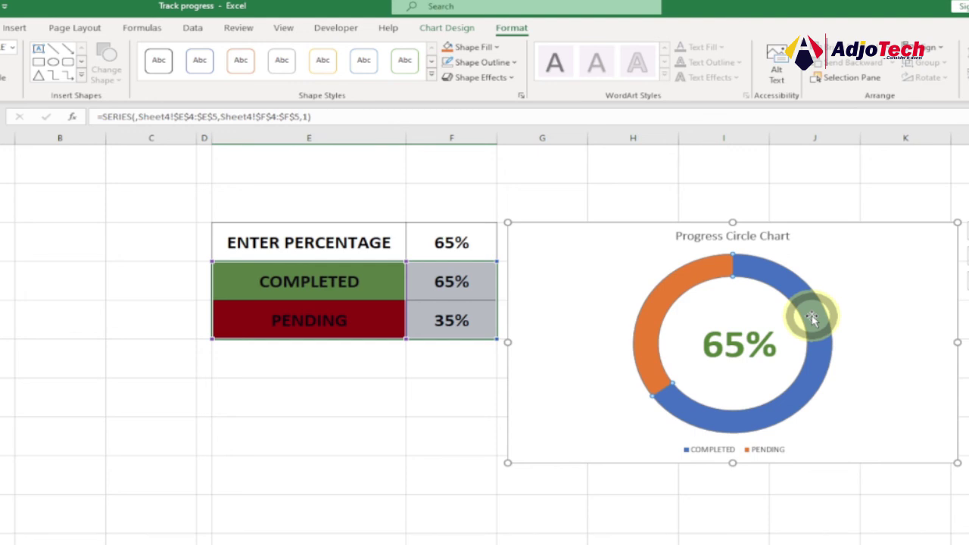
pyautogui.click(489, 47)
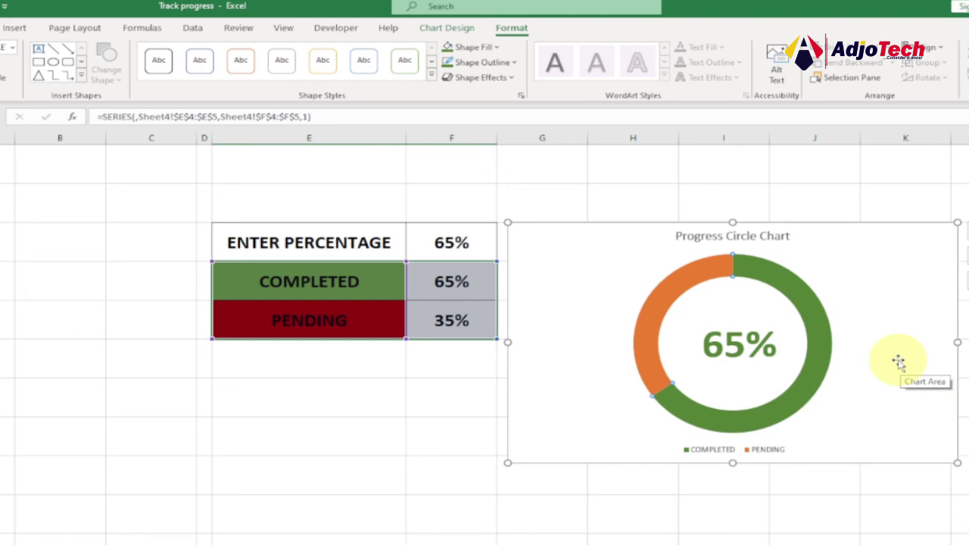
pyautogui.click(693, 334)
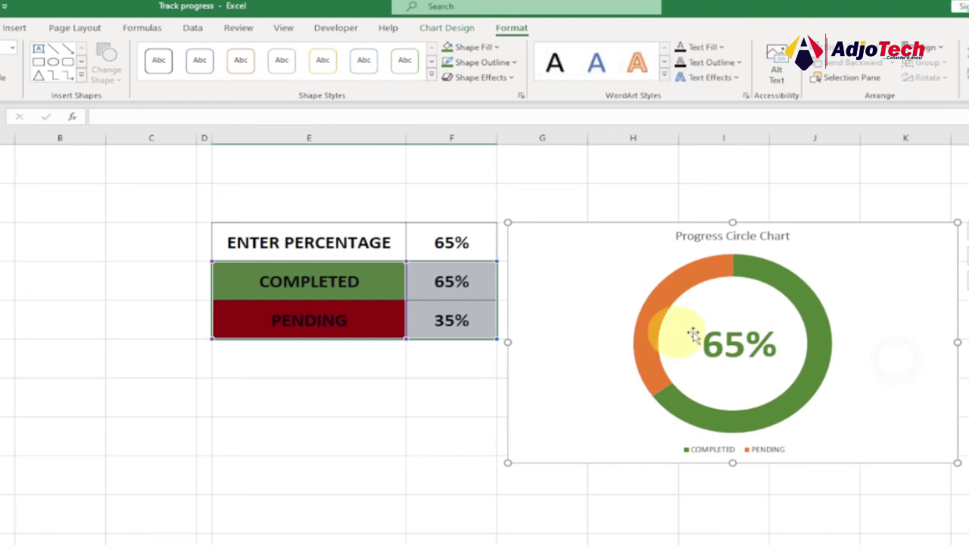
pyautogui.click(658, 295)
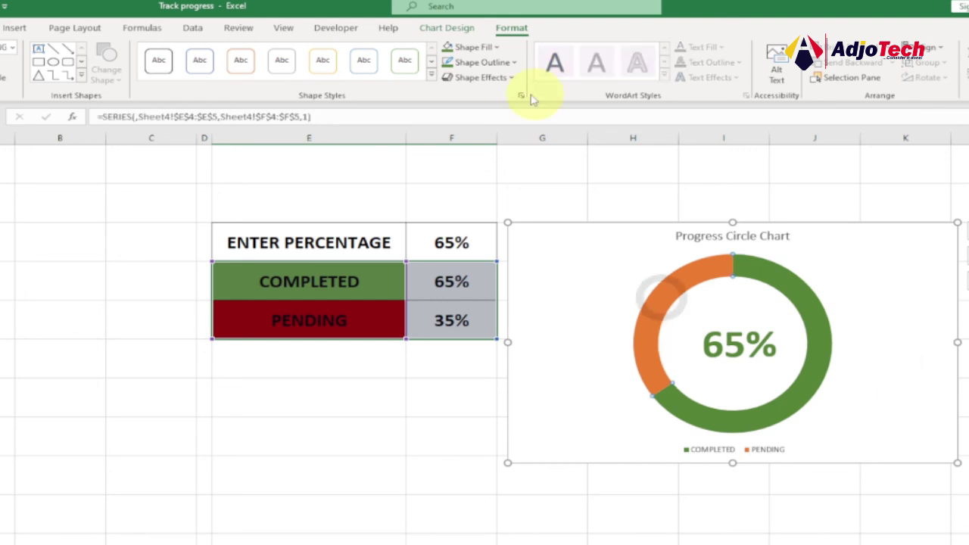
pyautogui.click(496, 47)
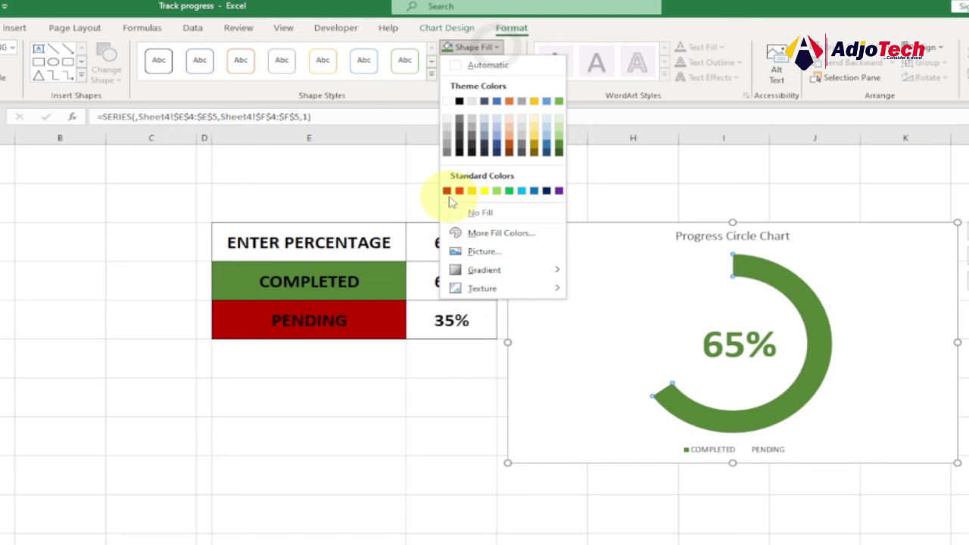
pyautogui.click(447, 191)
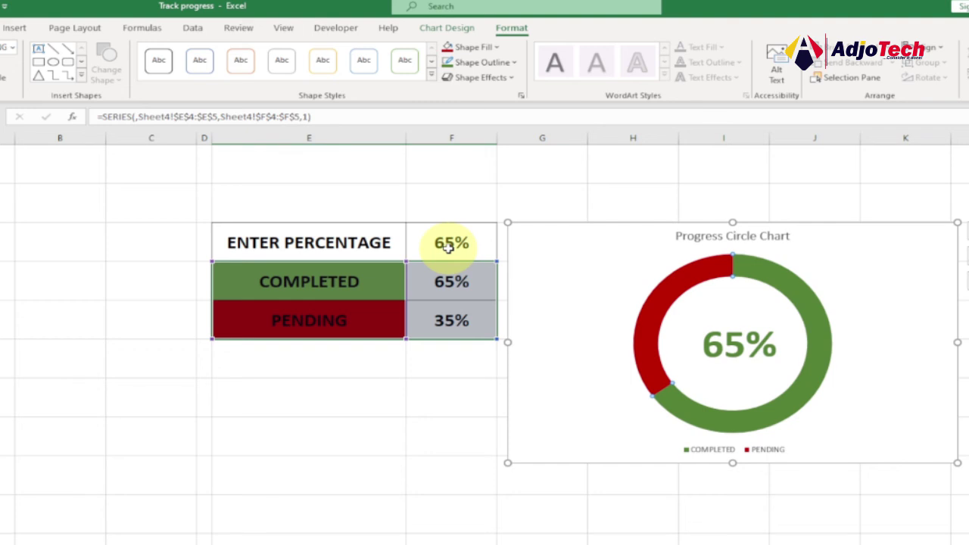
pyautogui.click(448, 246)
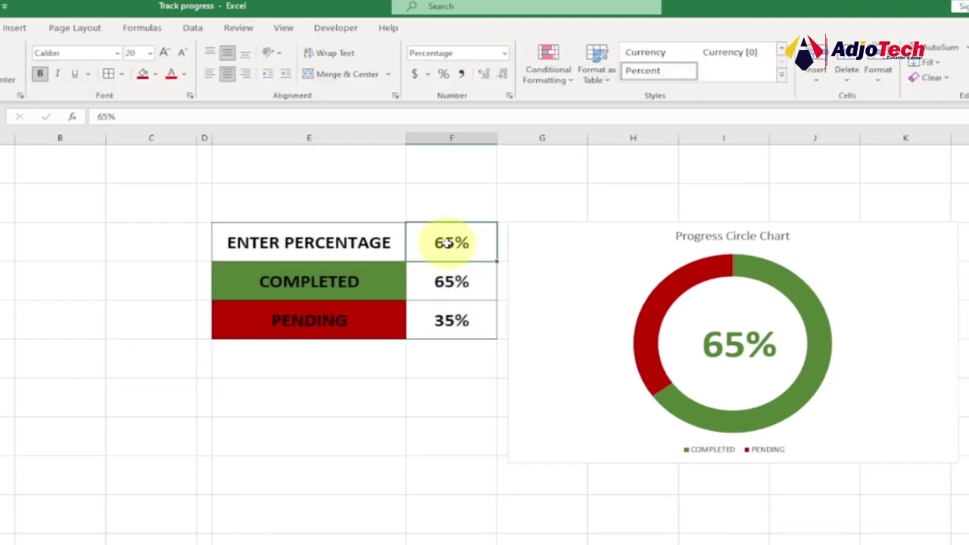
# Enter 75 in cell F3 so the chart updates to 75%, then reposition the chart
pyautogui.write('75')
pyautogui.hotkey('ctrl', 'Return')
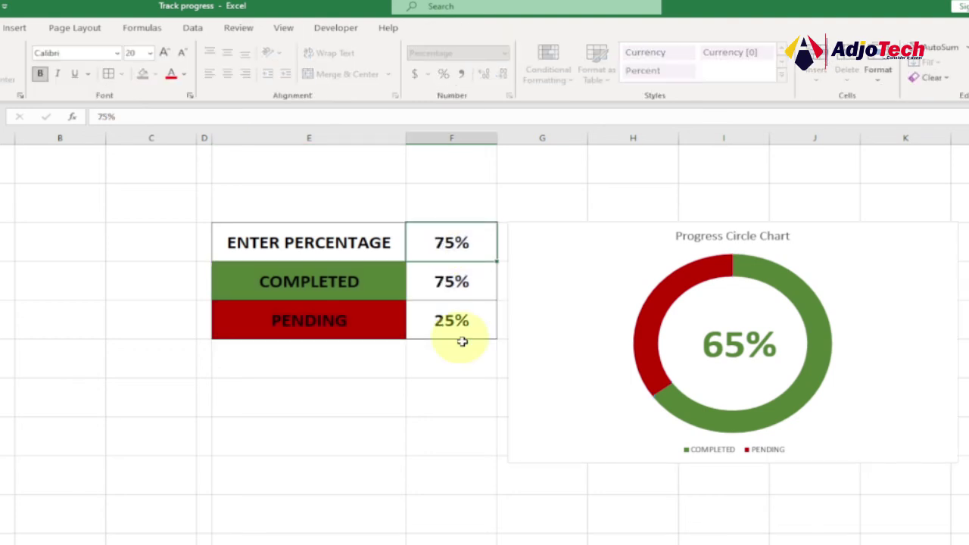
pyautogui.press('Return')
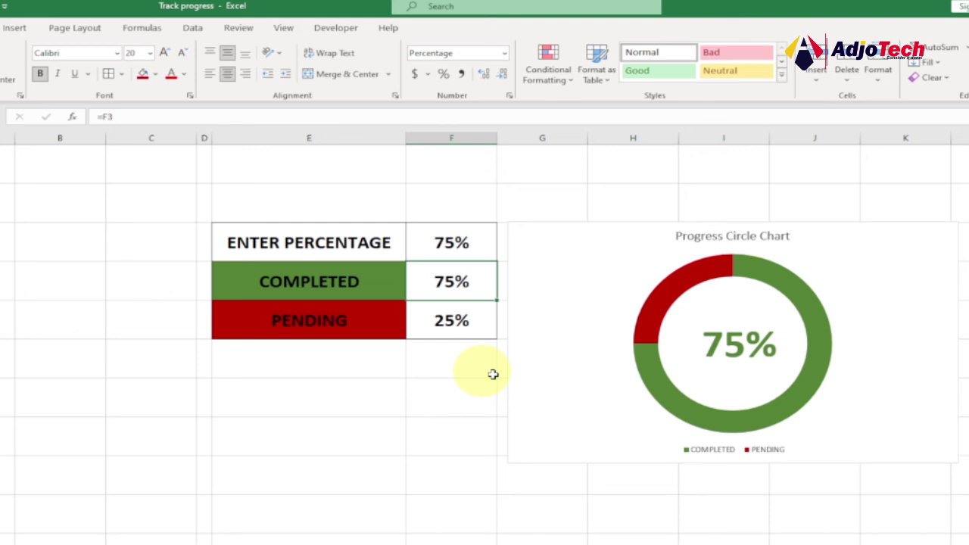
pyautogui.moveTo(506, 271); pyautogui.dragTo(575, 340)
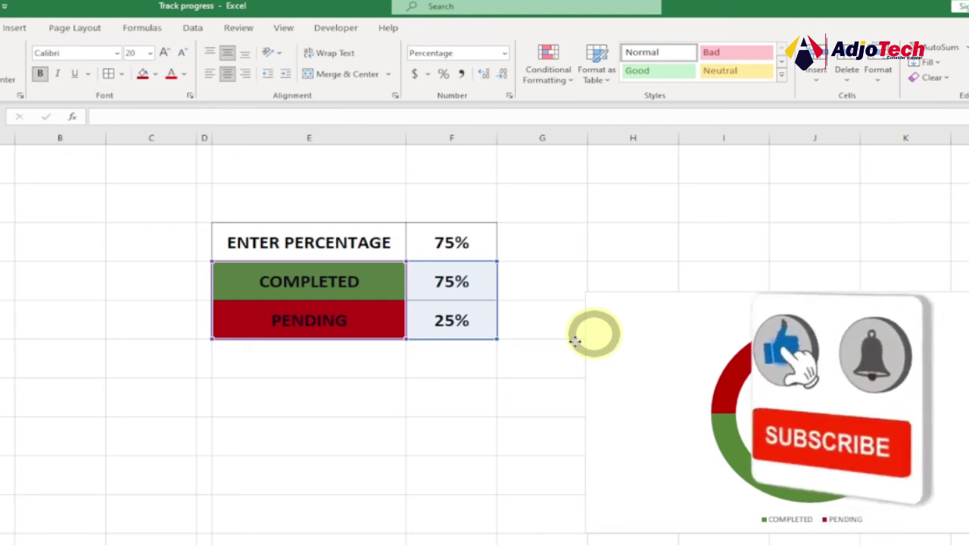
pyautogui.moveTo(575, 341); pyautogui.dragTo(561, 233)
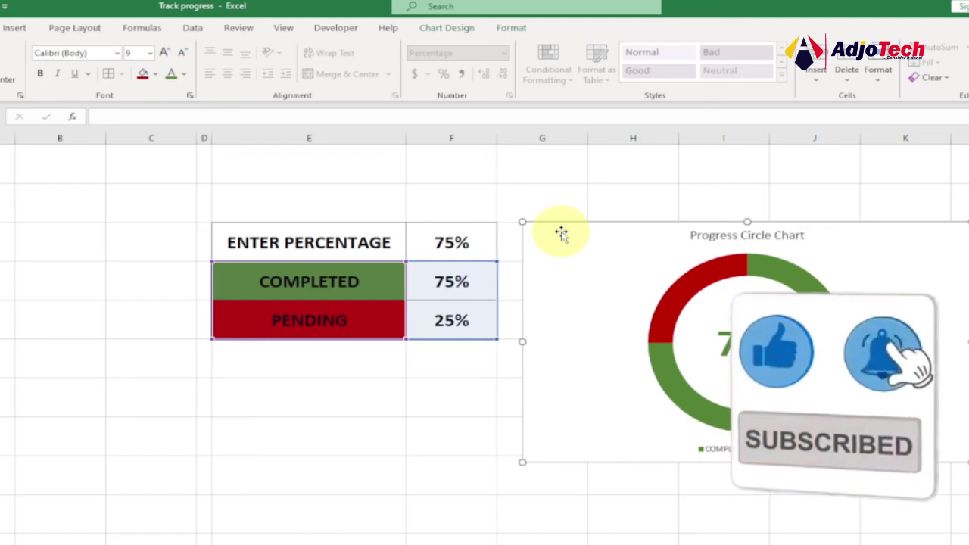